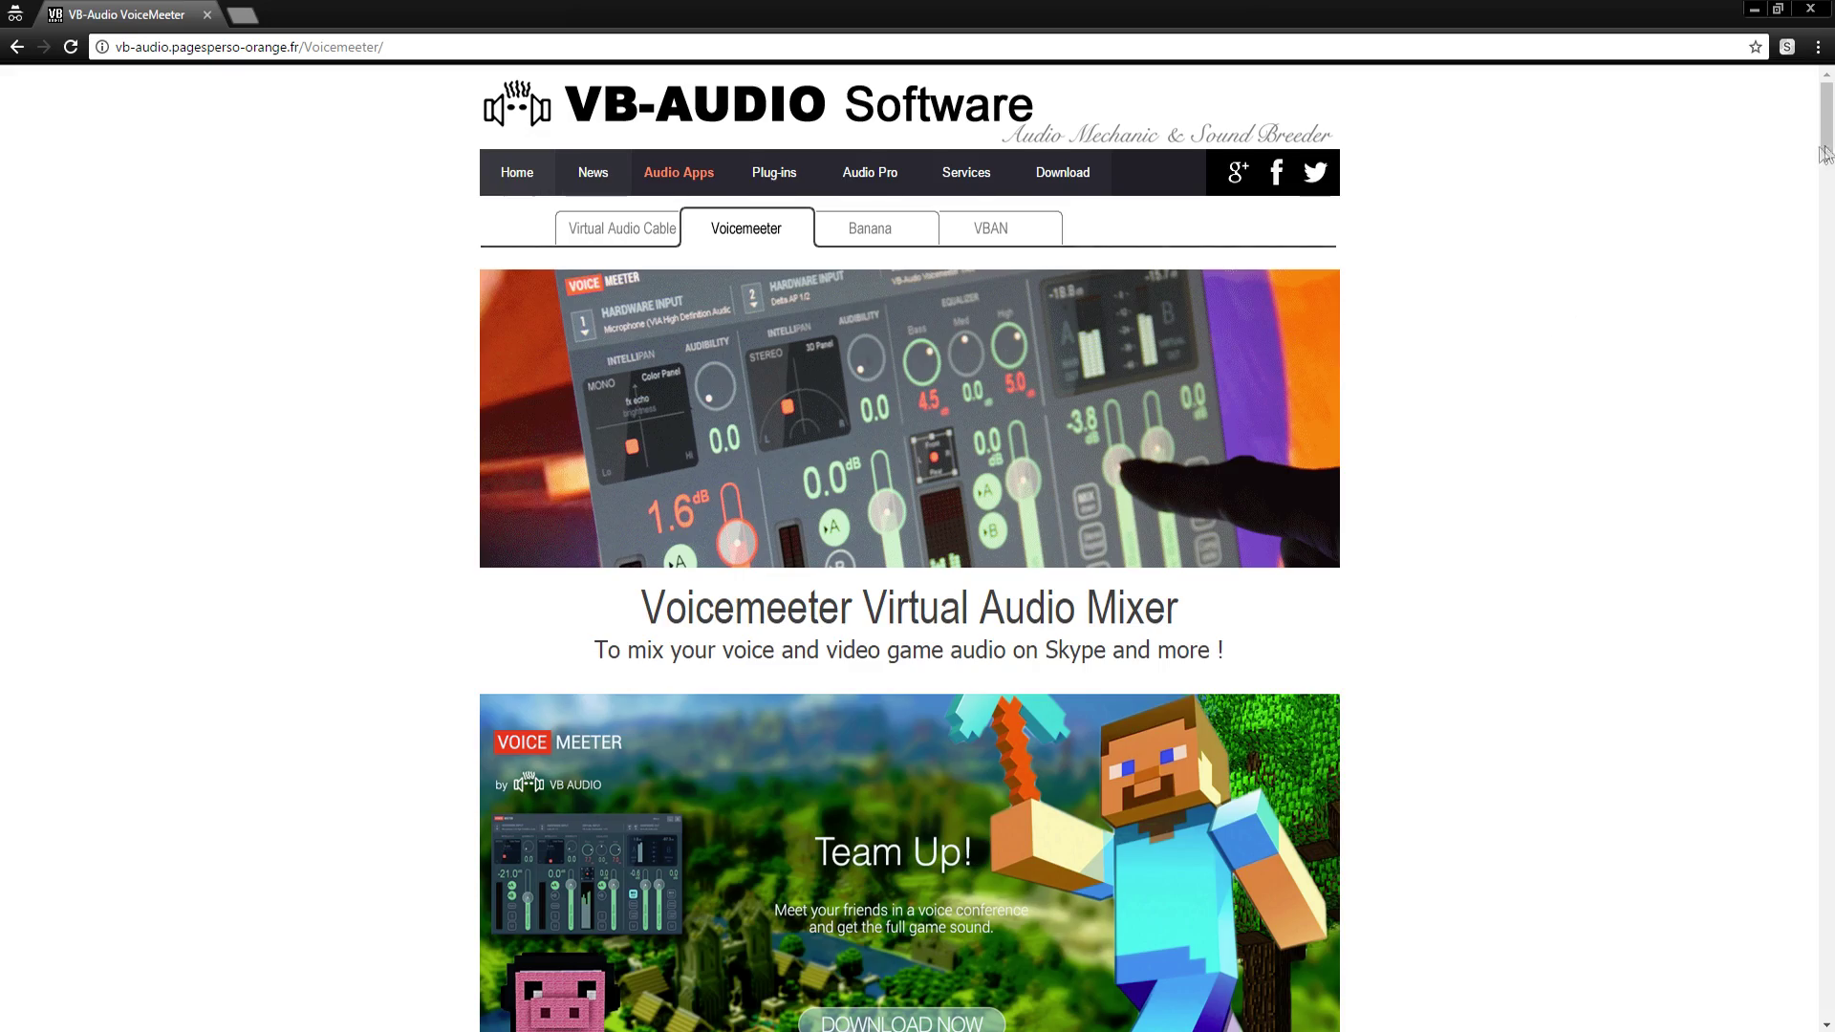
Scroll to Install Voicemeeter and review the version 1.0.5.1 ZIP package and EXE installer downloads
left_click_drag(1827, 132, 1825, 530)
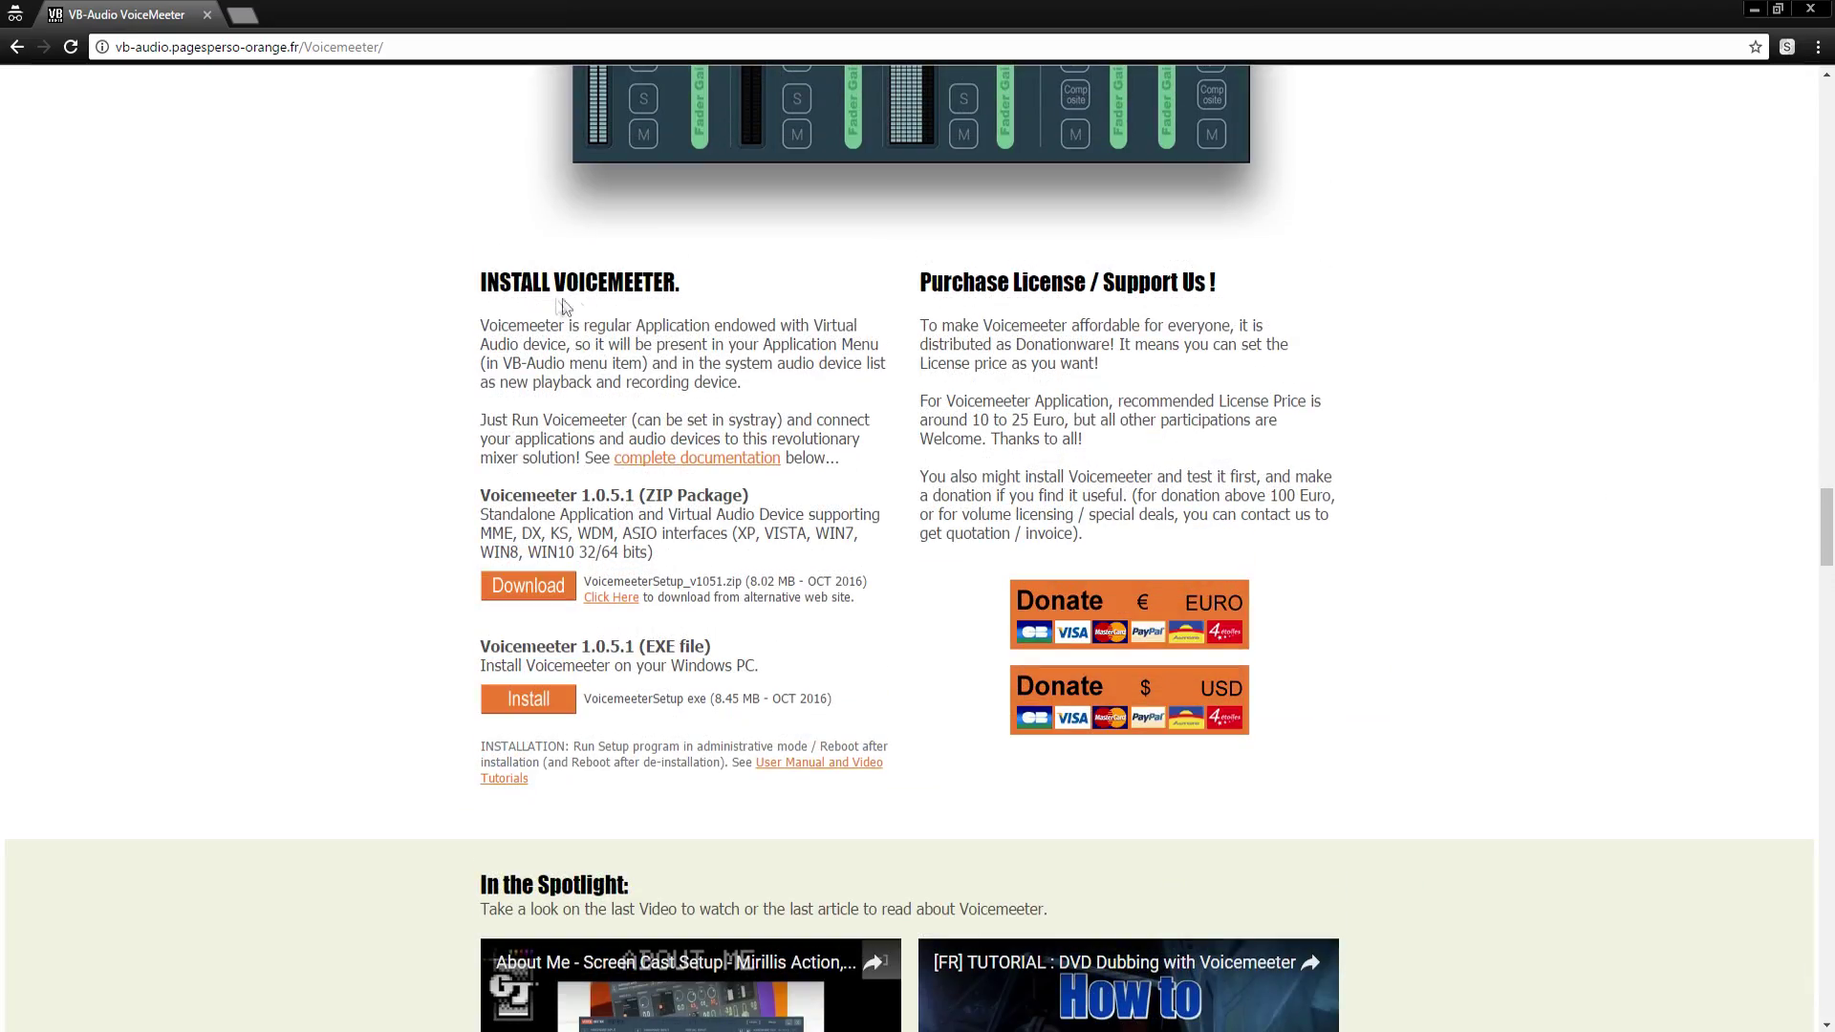
left_click_drag(490, 495, 764, 499)
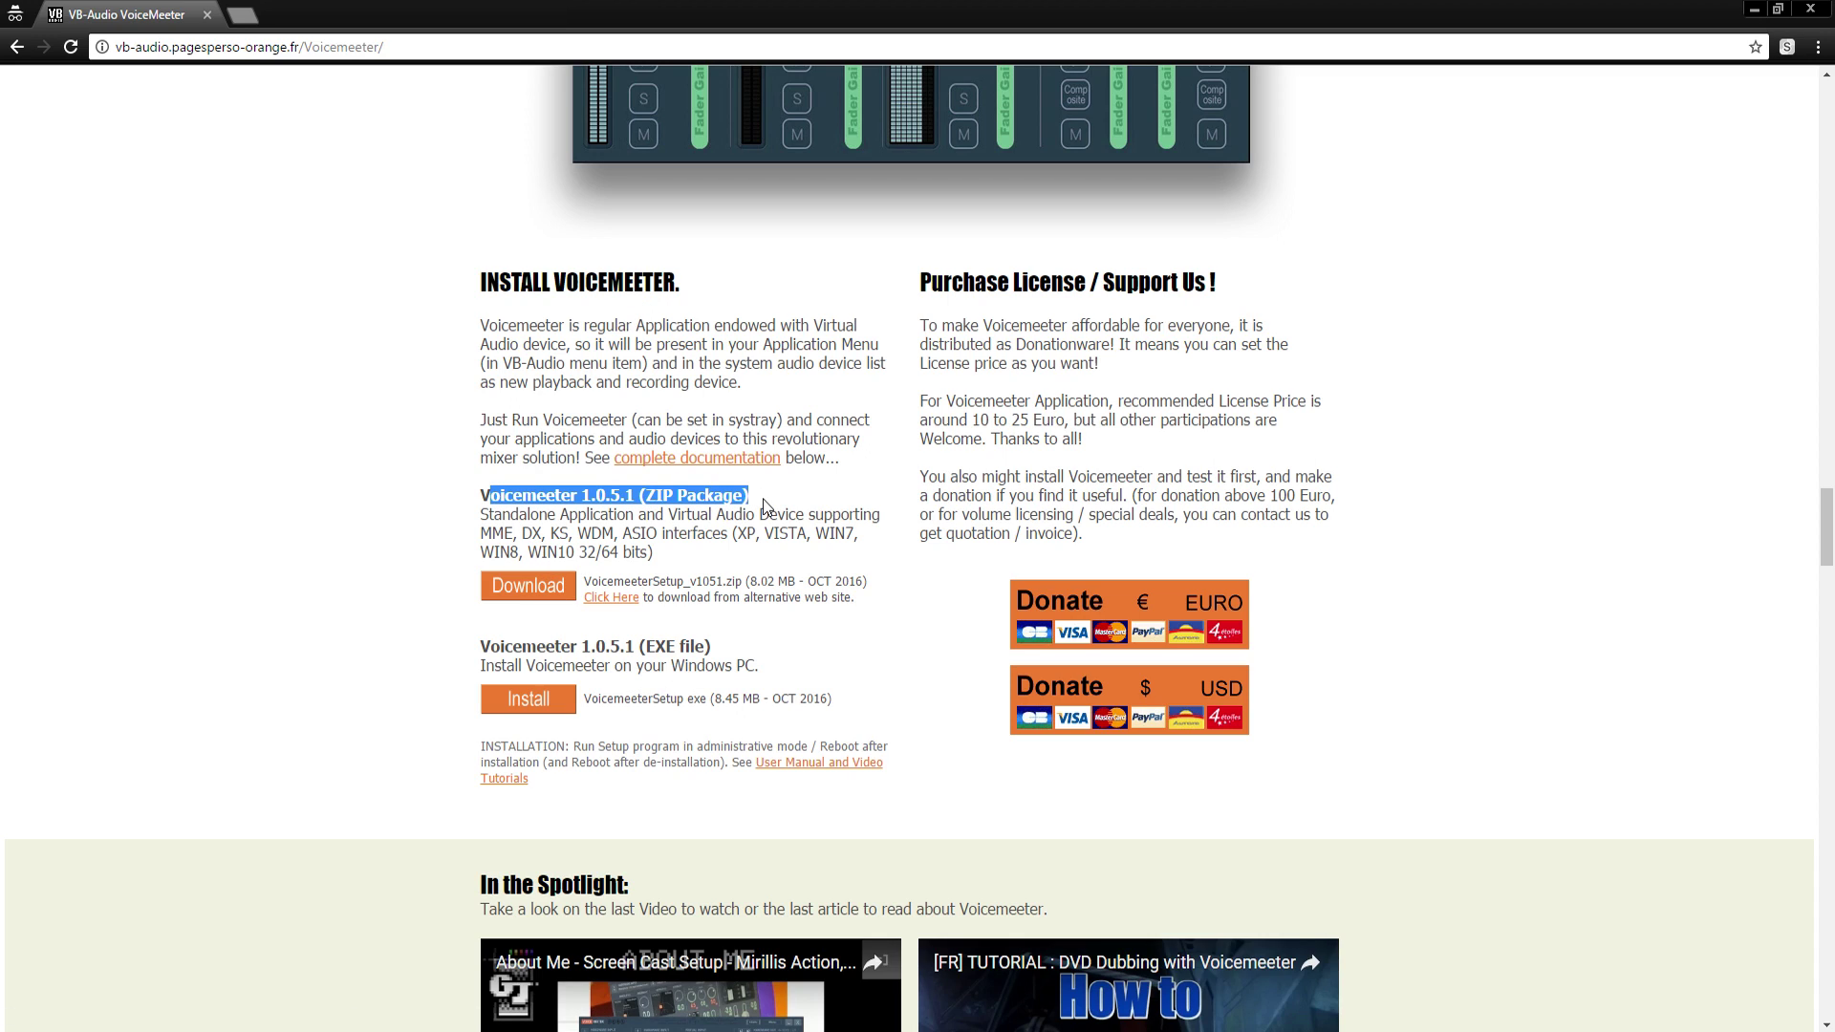
left_click(525, 552)
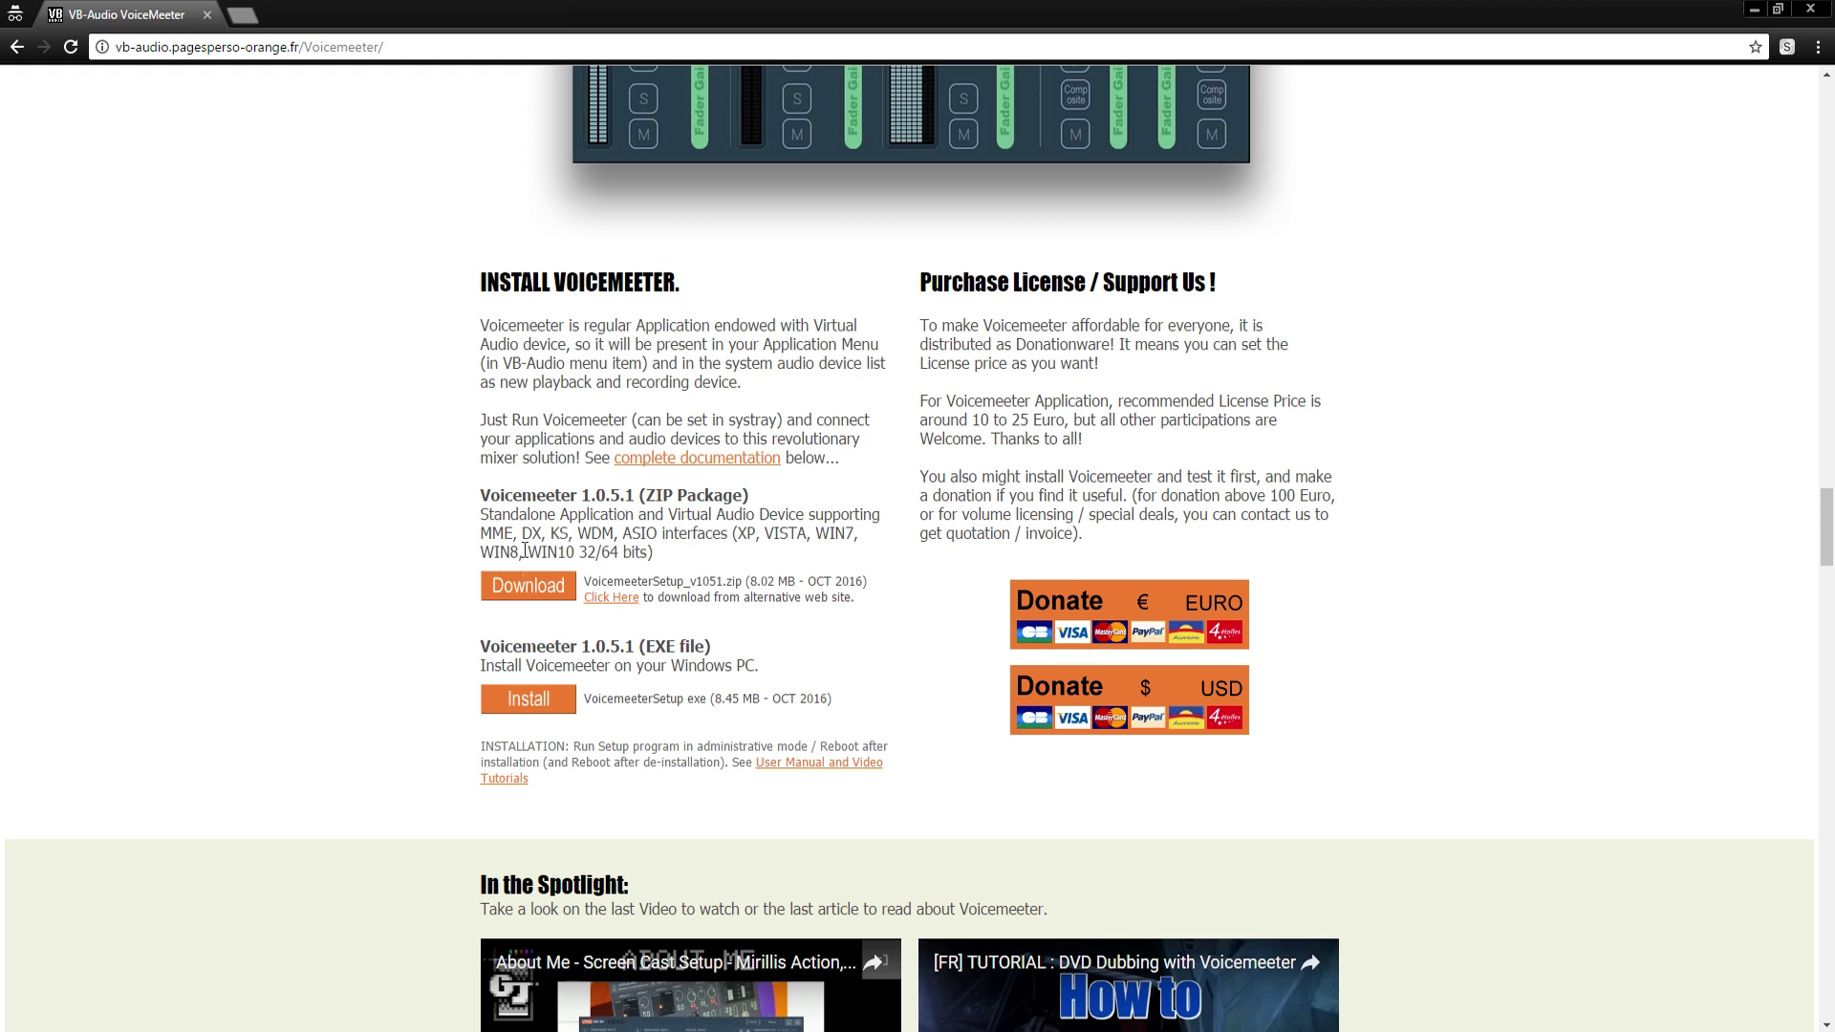
left_click_drag(512, 650, 694, 650)
left_click(585, 654)
left_click_drag(478, 650, 602, 650)
left_click(597, 654)
left_click_drag(480, 647, 699, 649)
left_click(542, 717)
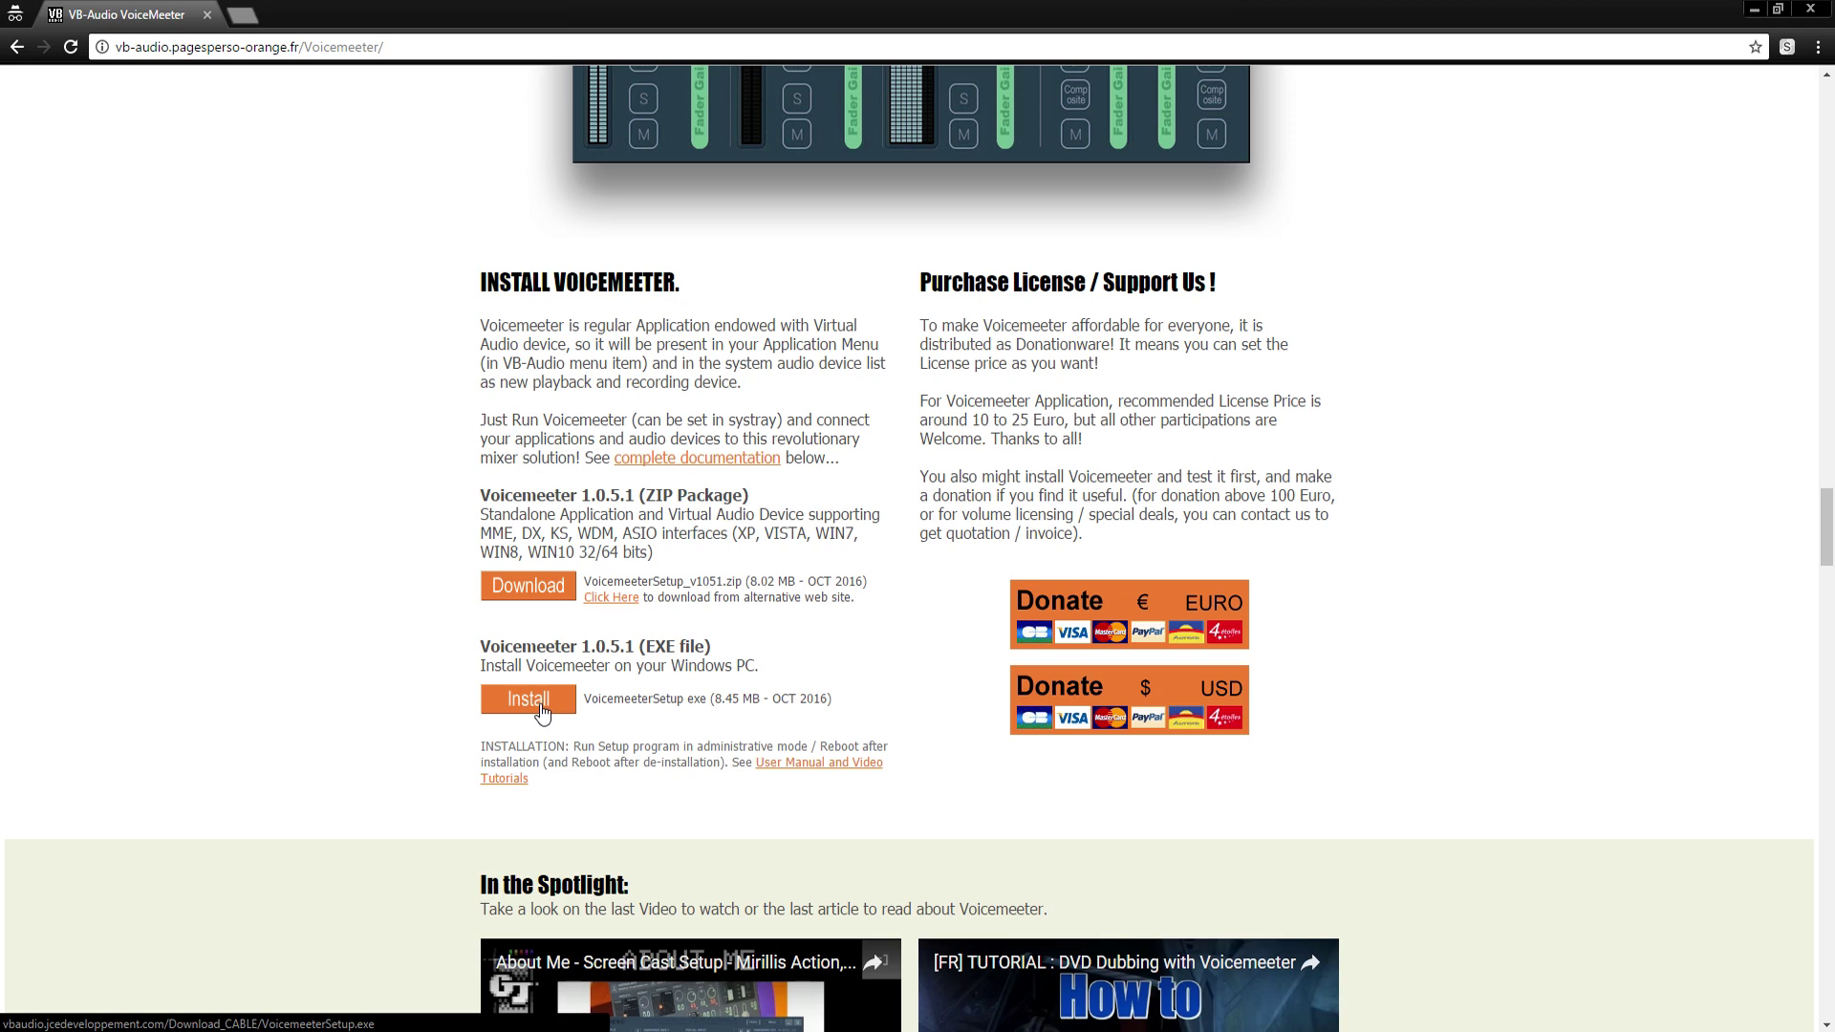
Download the Voicemeeter 1.0.5.1 EXE installer, keeping VoicemeeterSetup.exe despite the safety warning
left_click(541, 712)
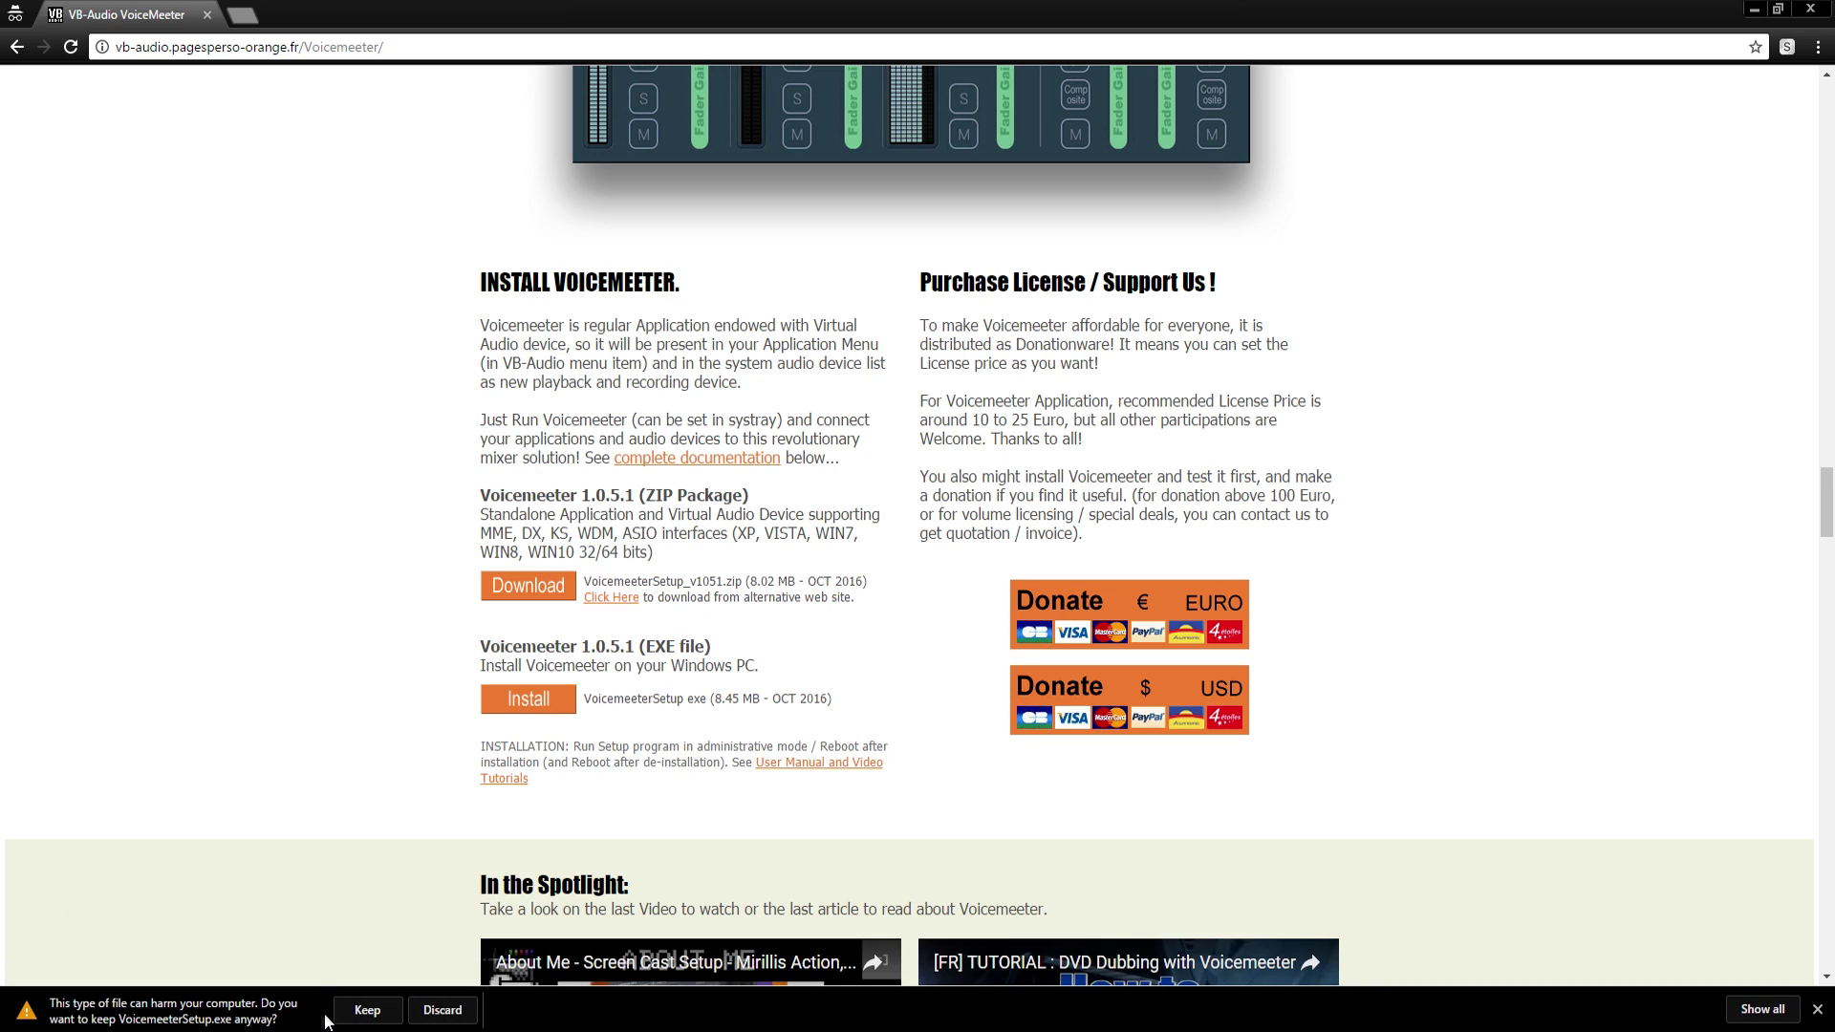
left_click(355, 1015)
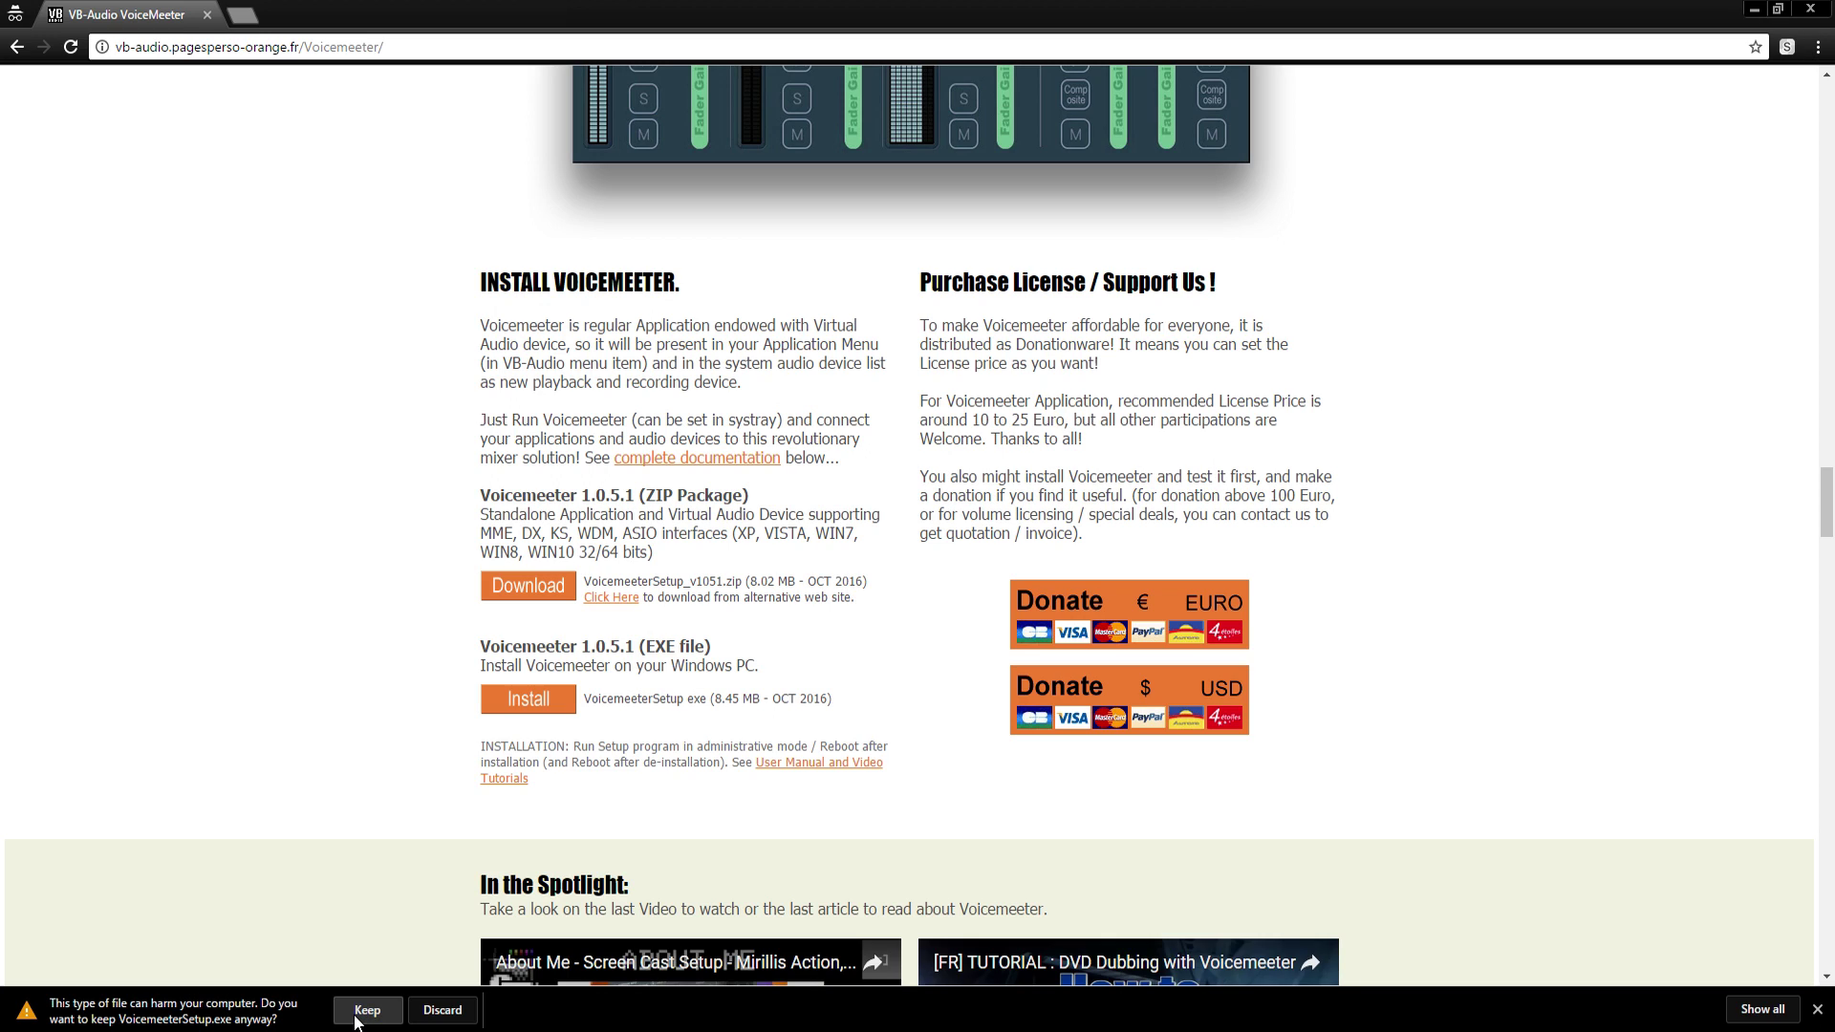
left_click(363, 1011)
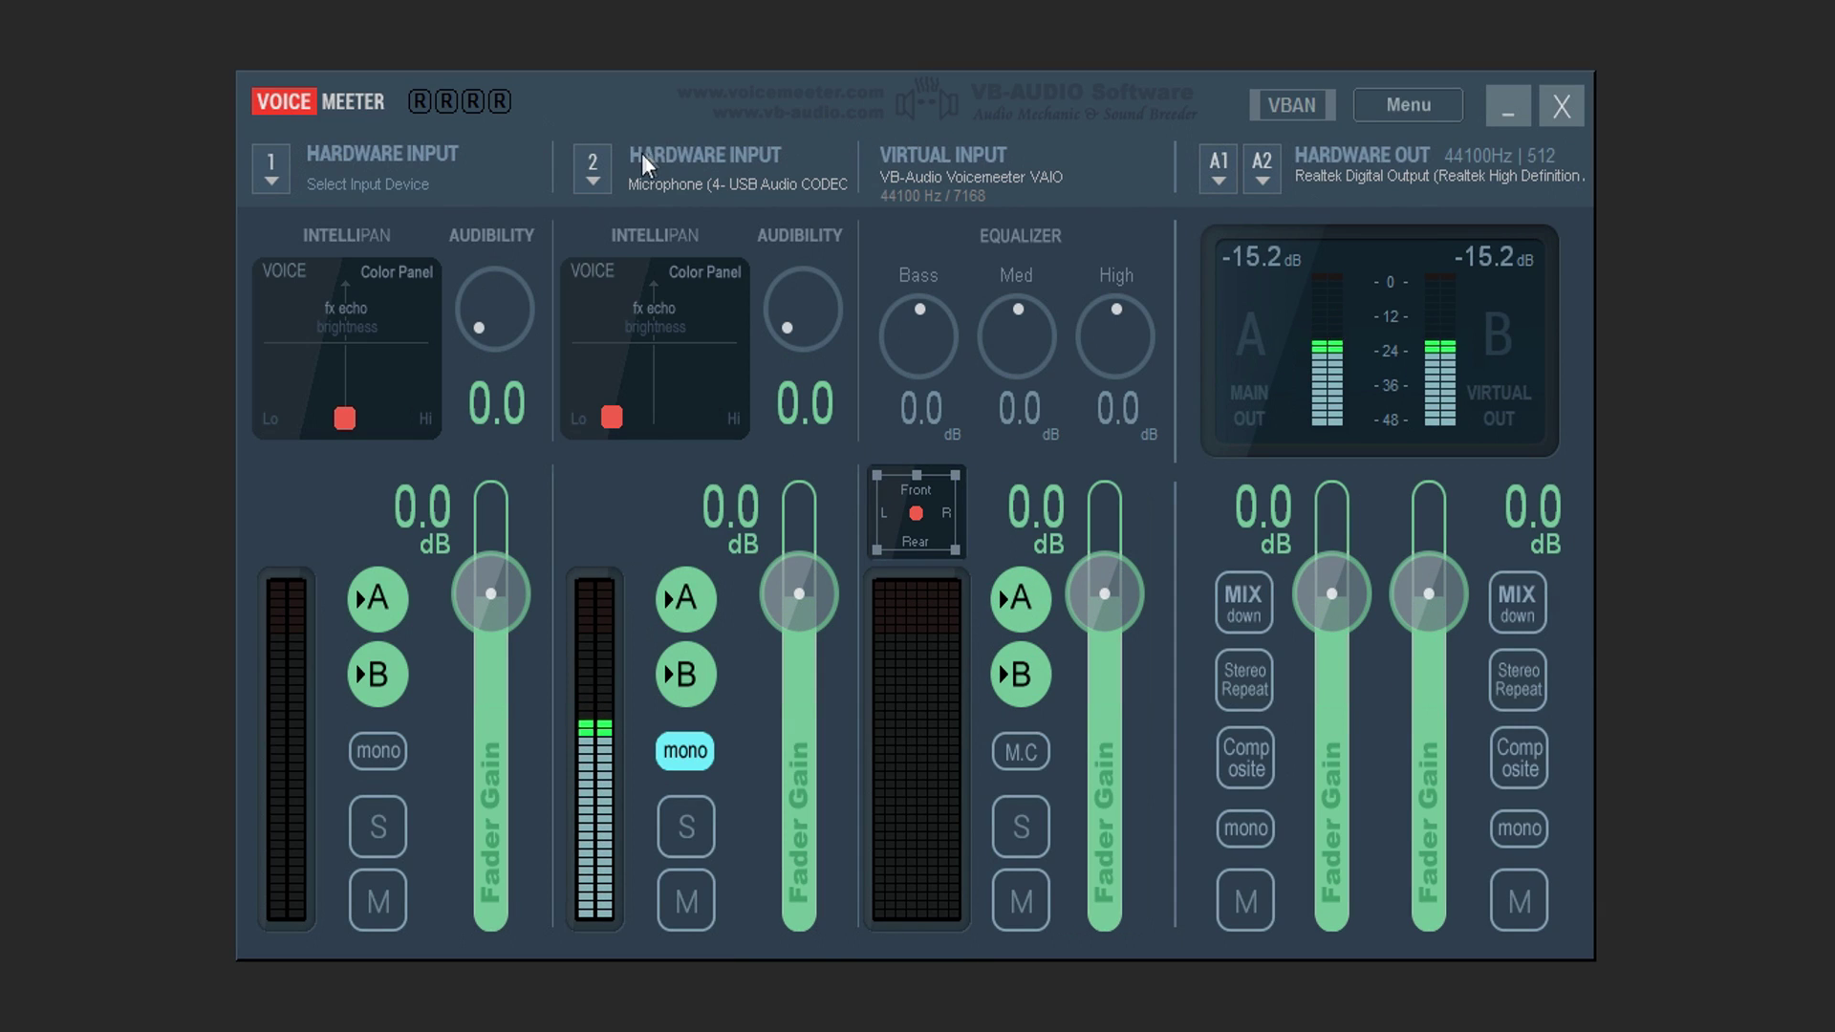
Check hardware input 2's device list and keep MME: Microphone (4- USB Audio CODEC)
left_click(593, 174)
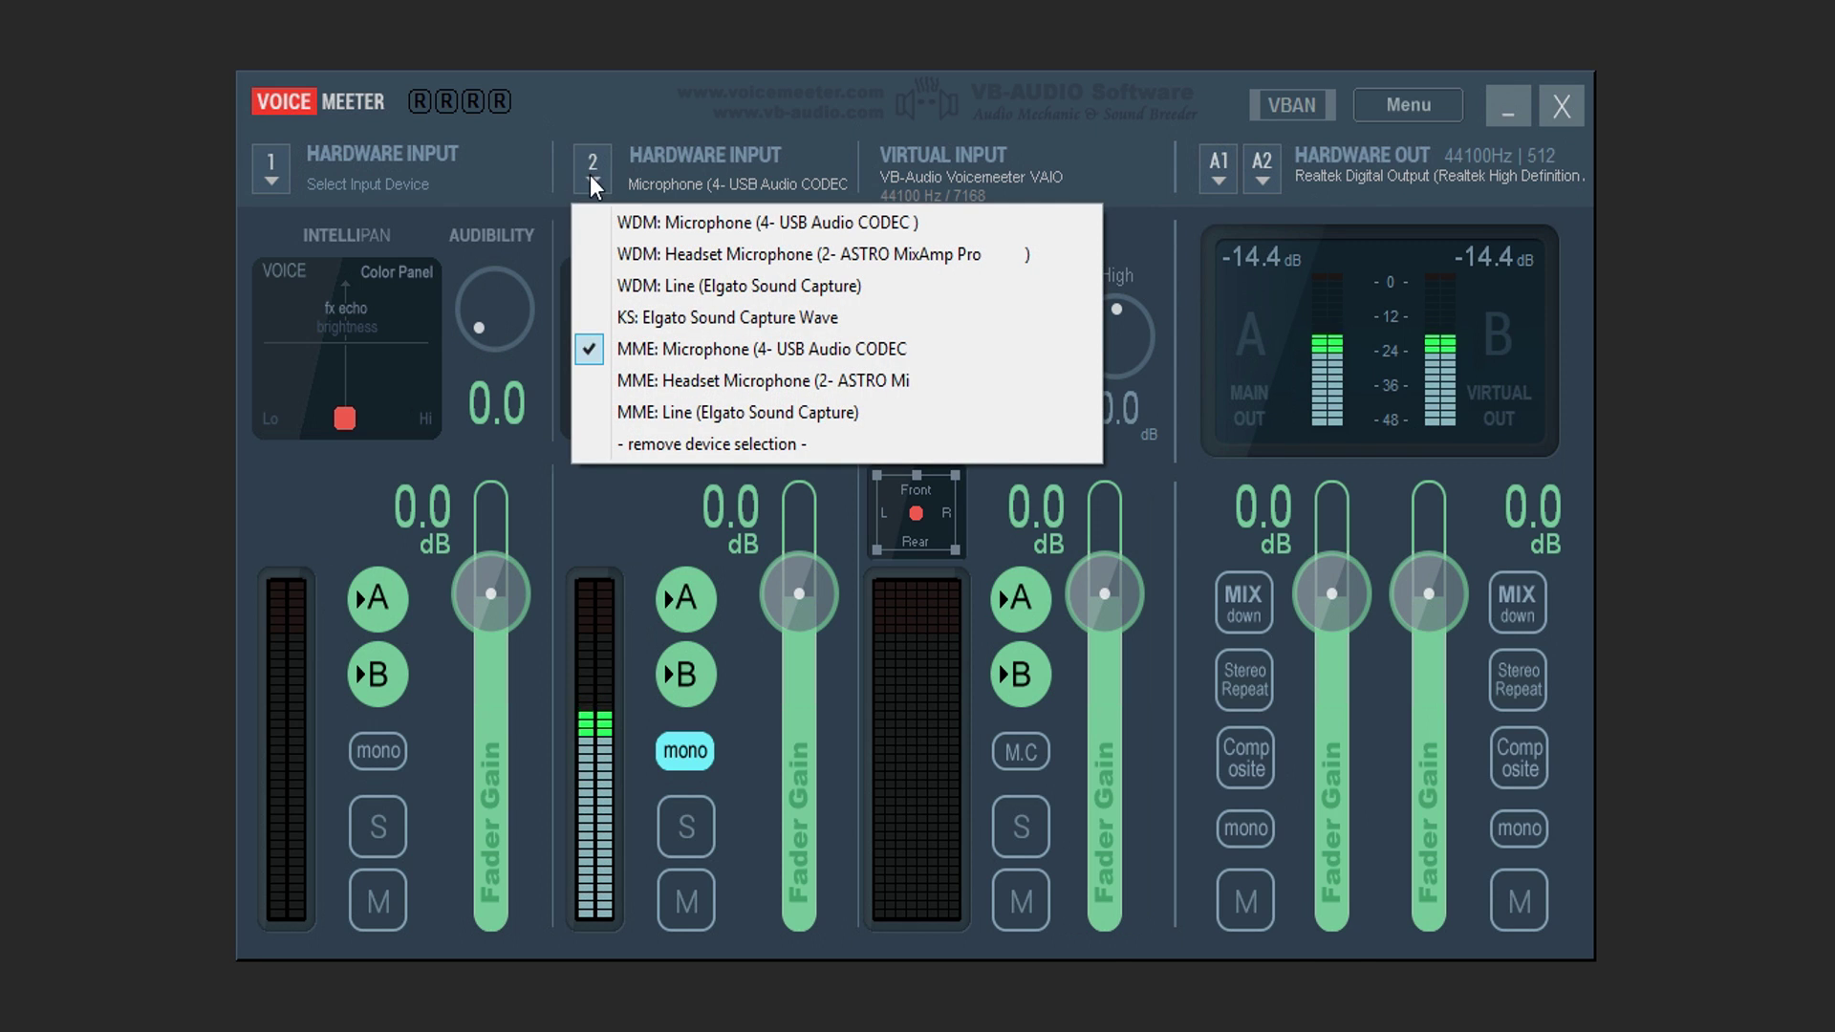
left_click(593, 172)
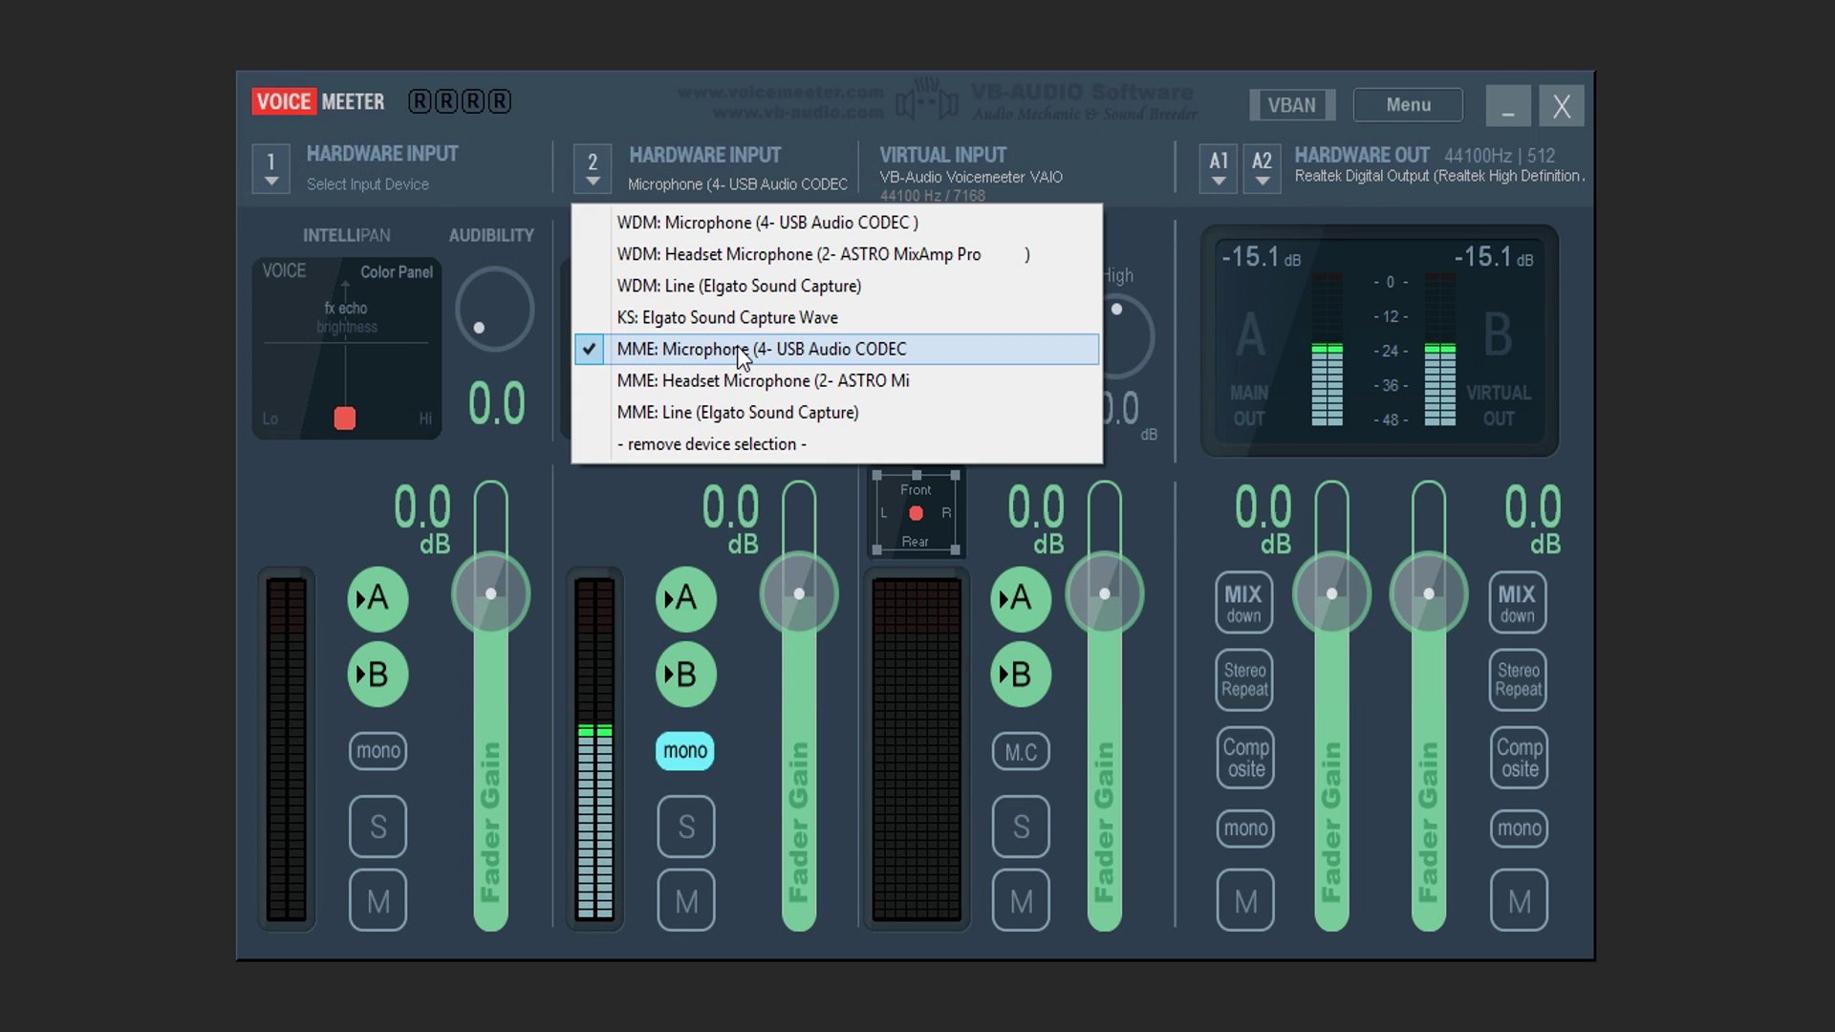
left_click(657, 349)
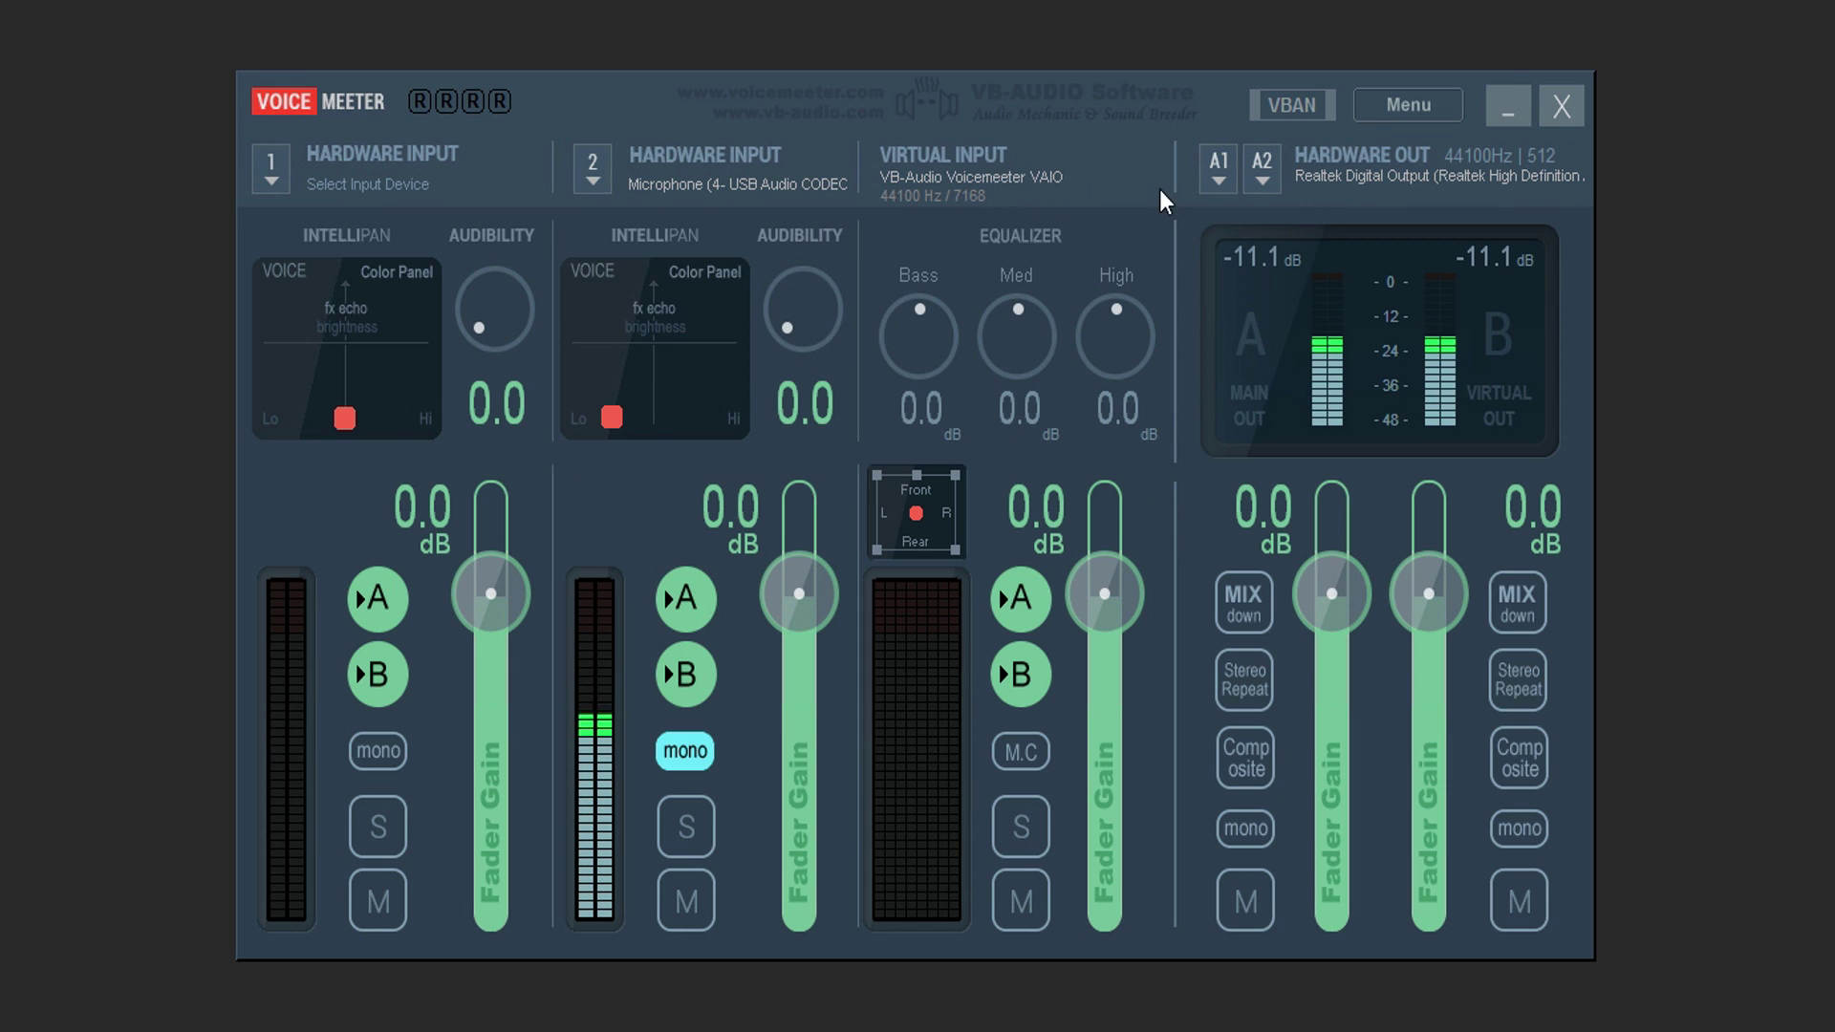
Review the A1 output device list and leave it on Realtek Digital Output
left_click(1220, 177)
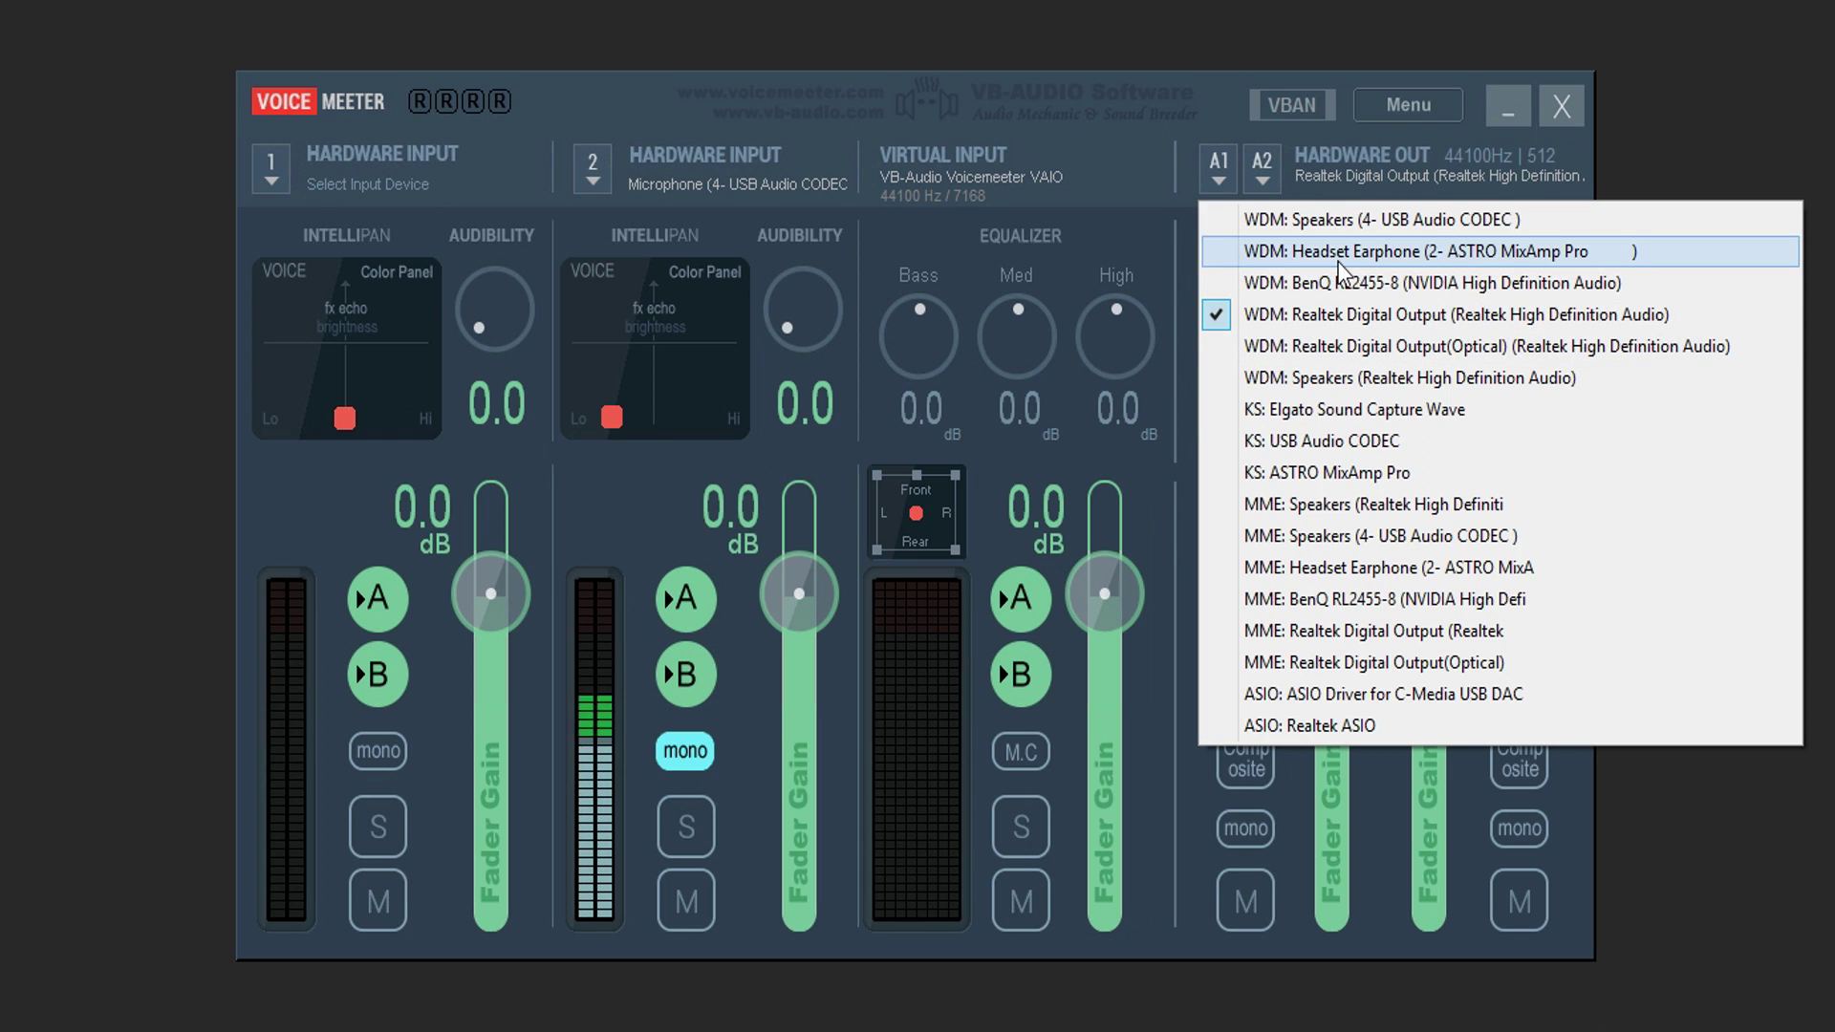
left_click(683, 503)
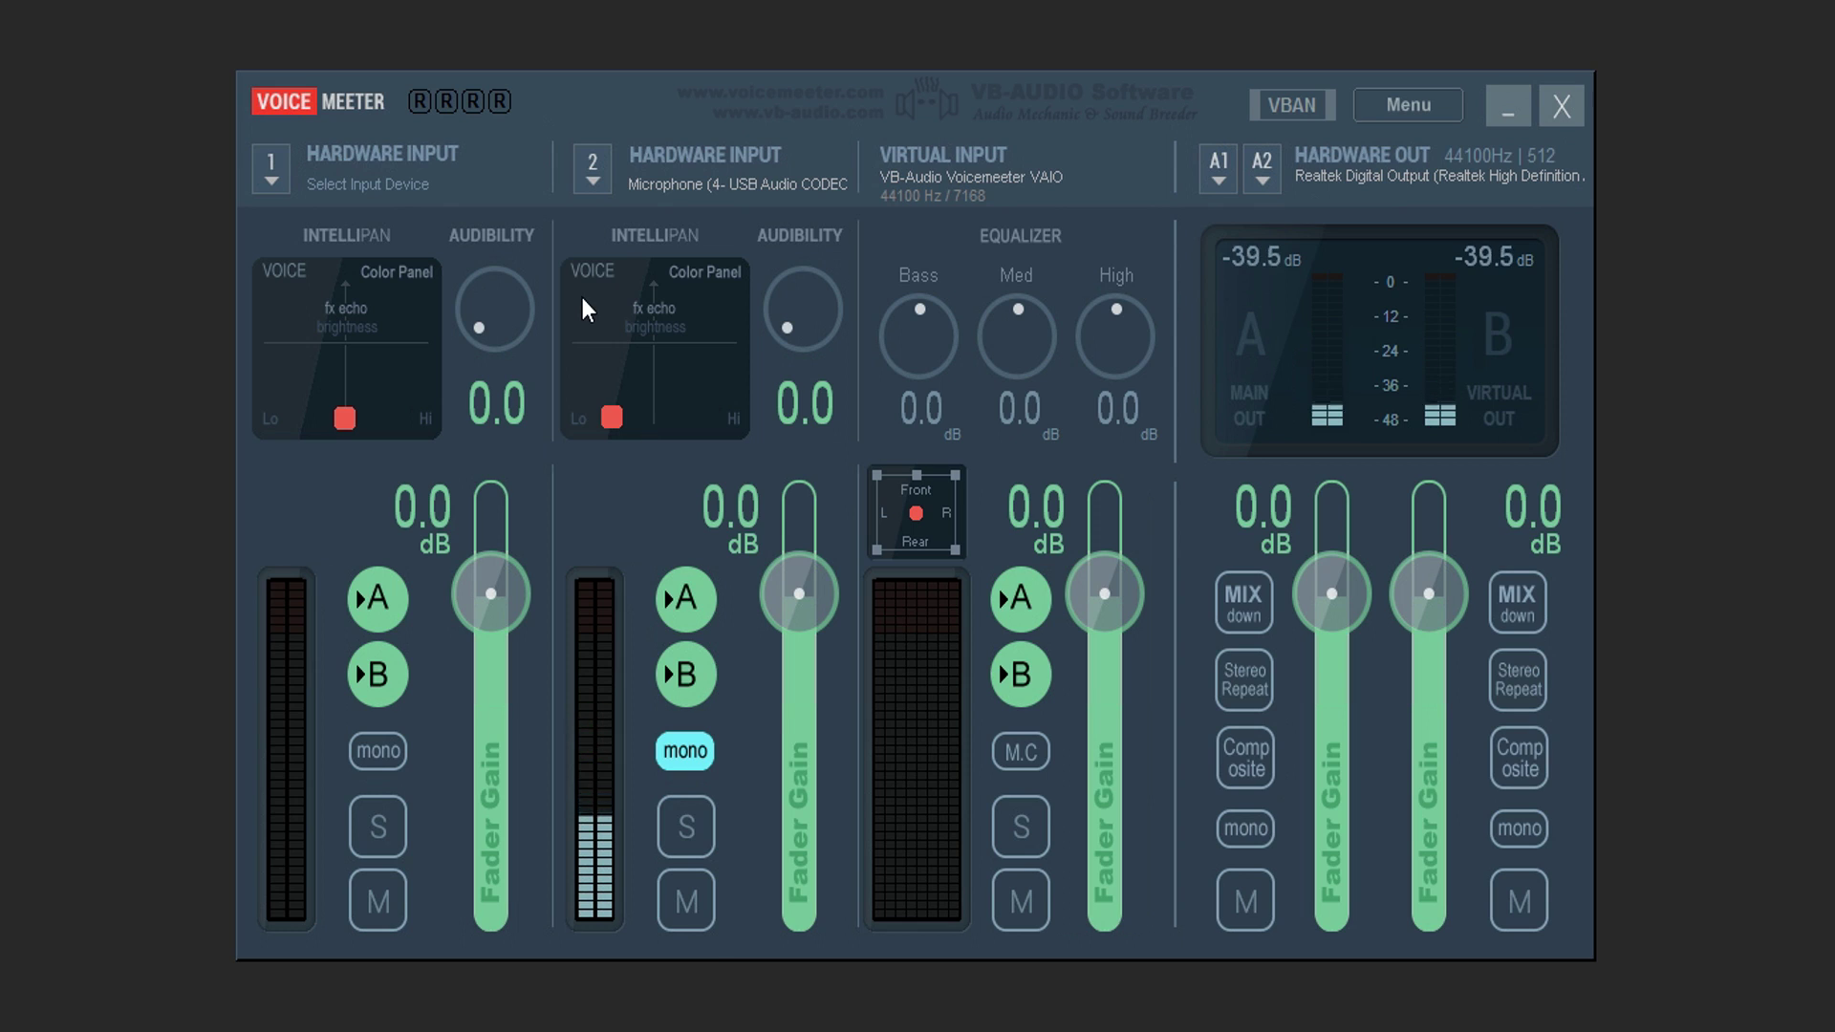
Sweep input 2's Intellipan voice point across the panel, leave it near Lo, and minimize Voicemeeter
left_click(610, 416)
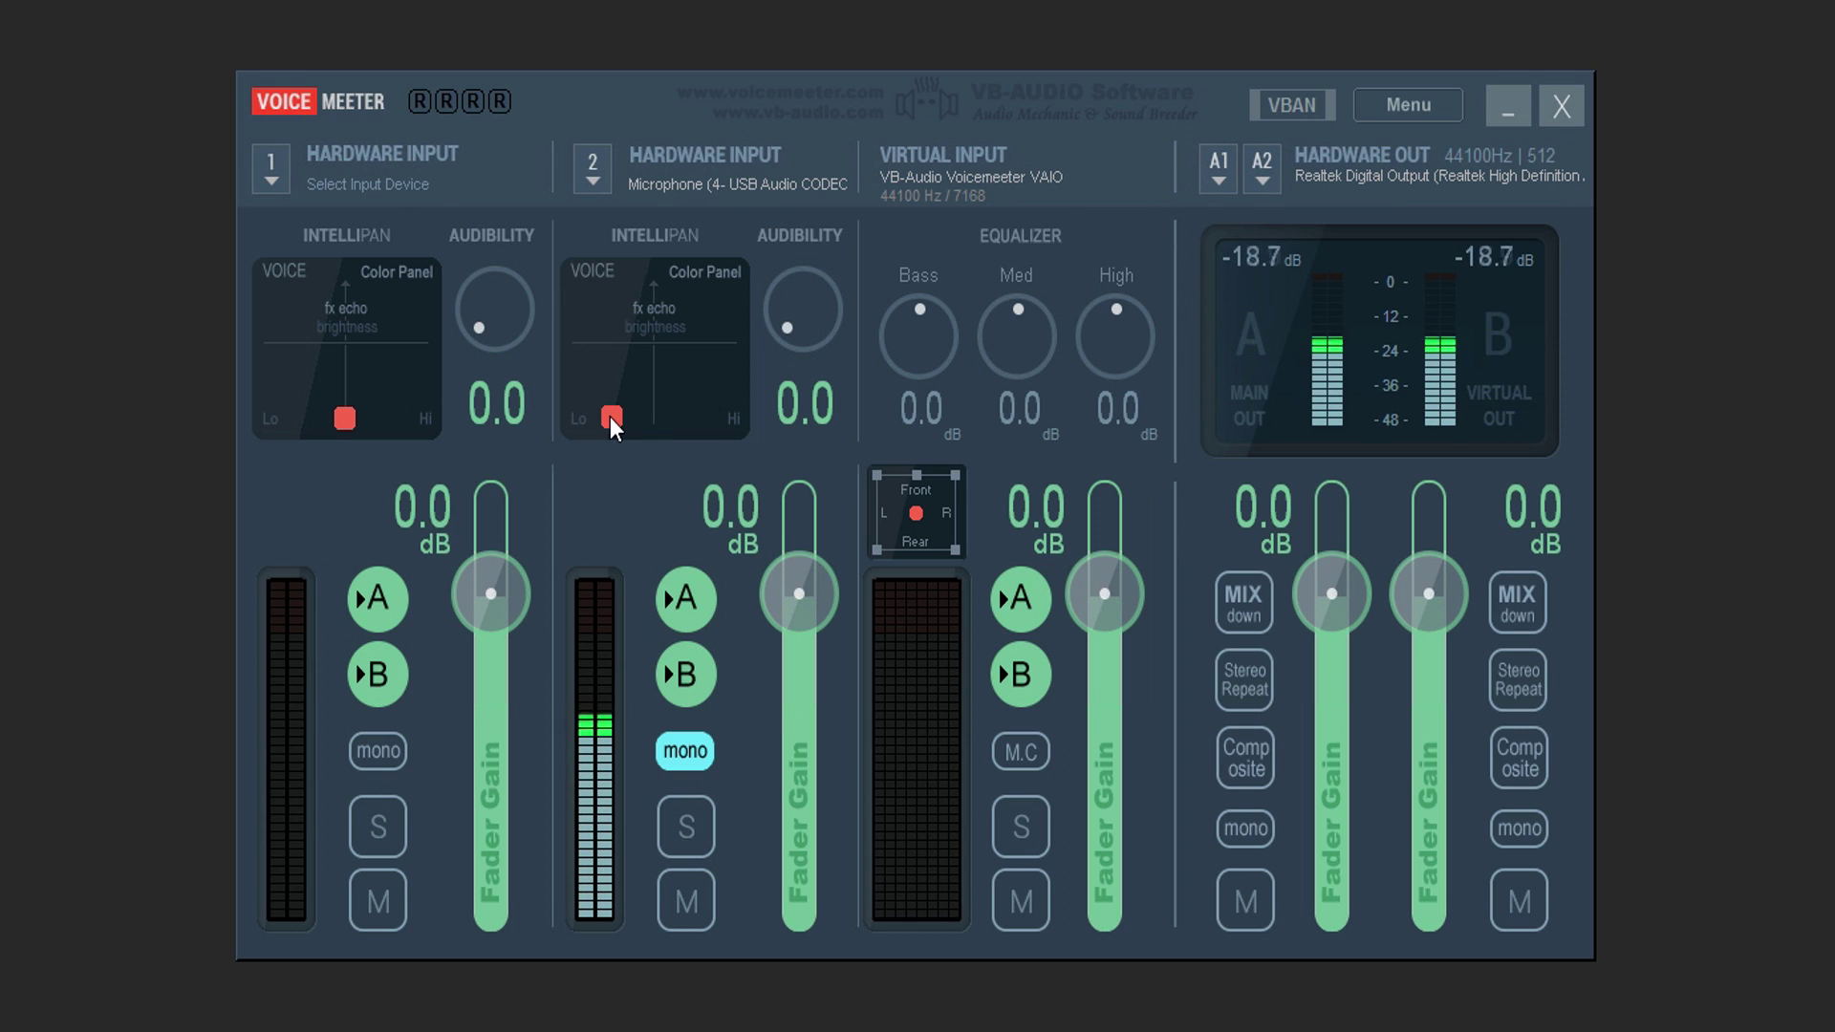
left_click_drag(619, 396, 695, 312)
left_click_drag(642, 367, 618, 433)
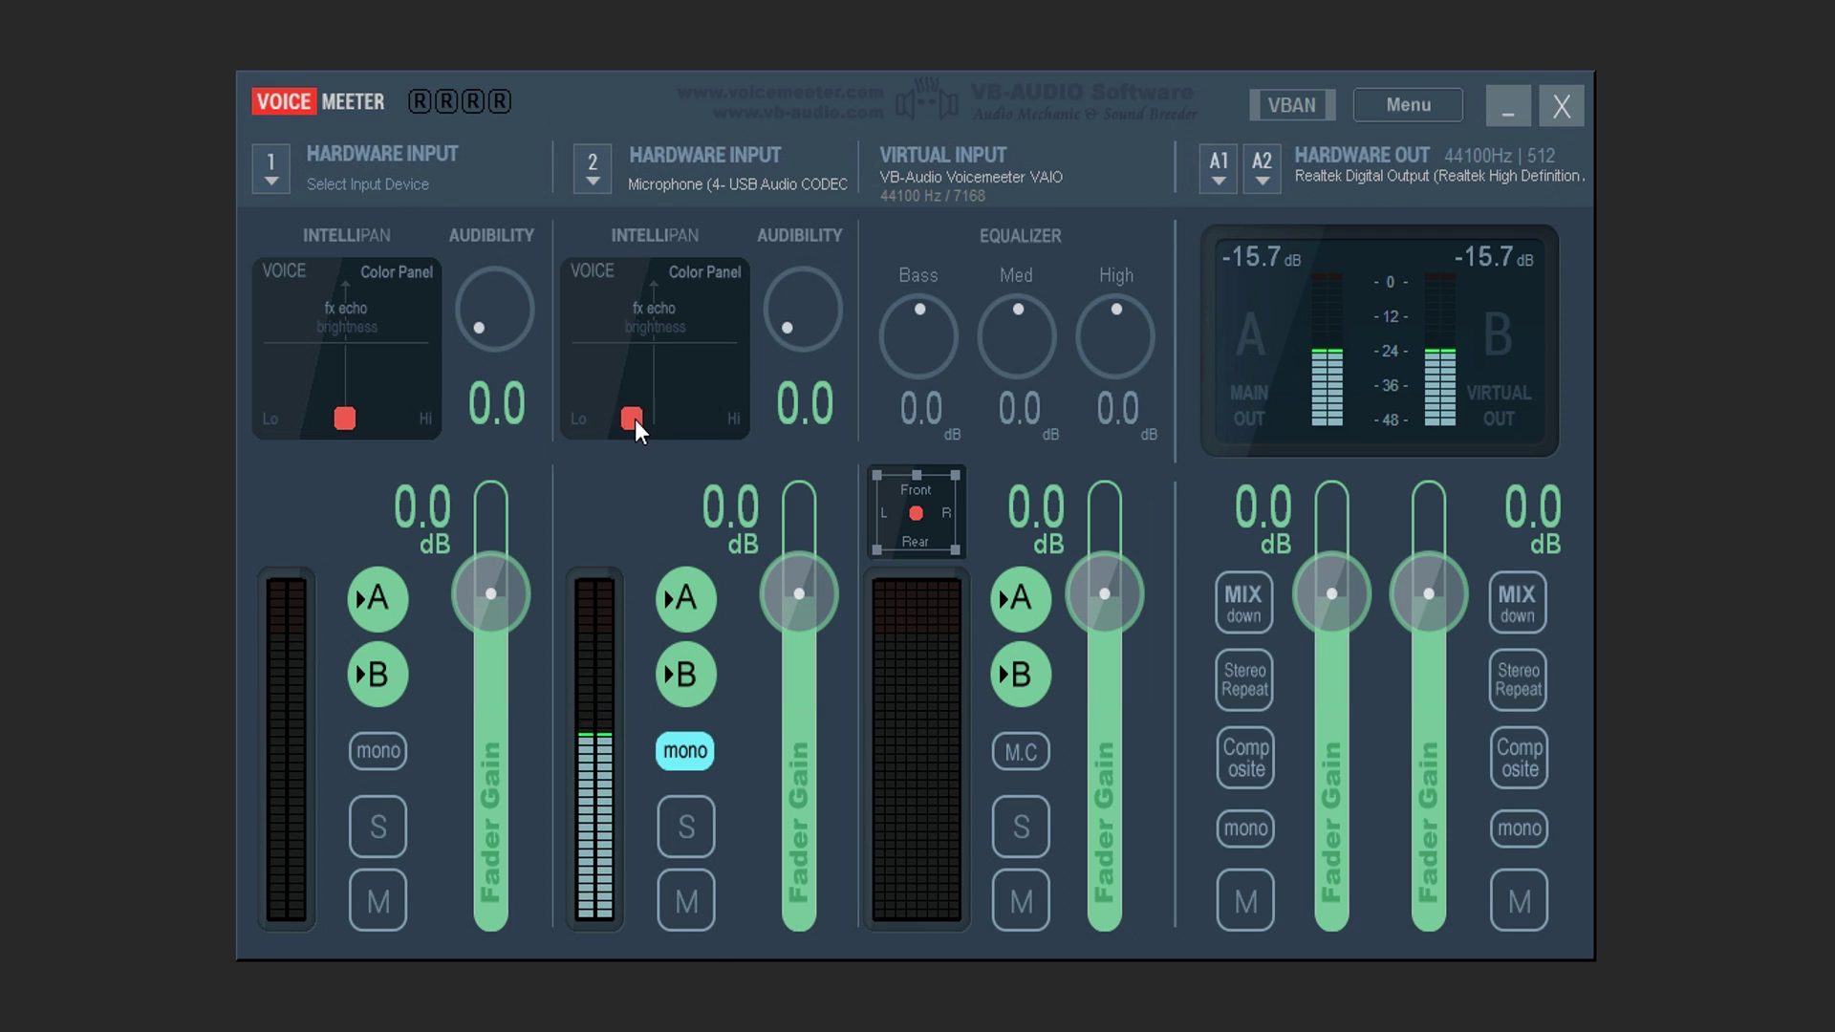
left_click_drag(651, 422, 612, 440)
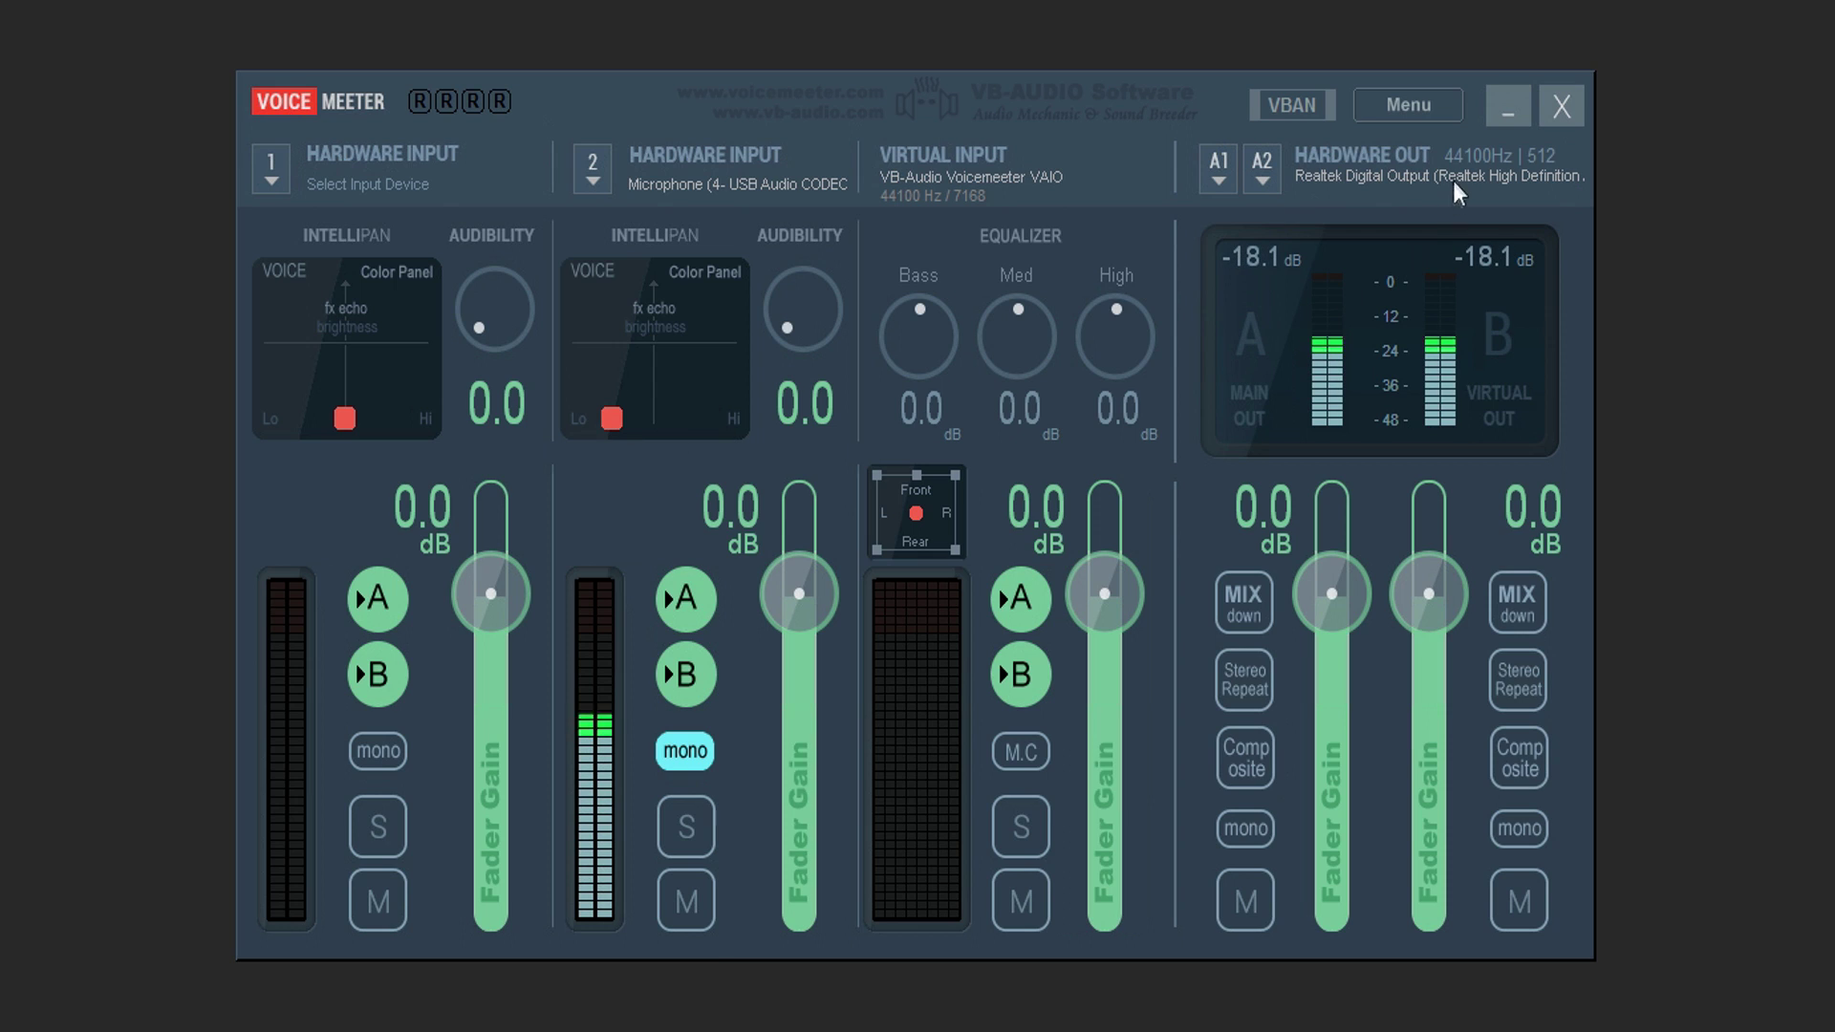
left_click(1506, 110)
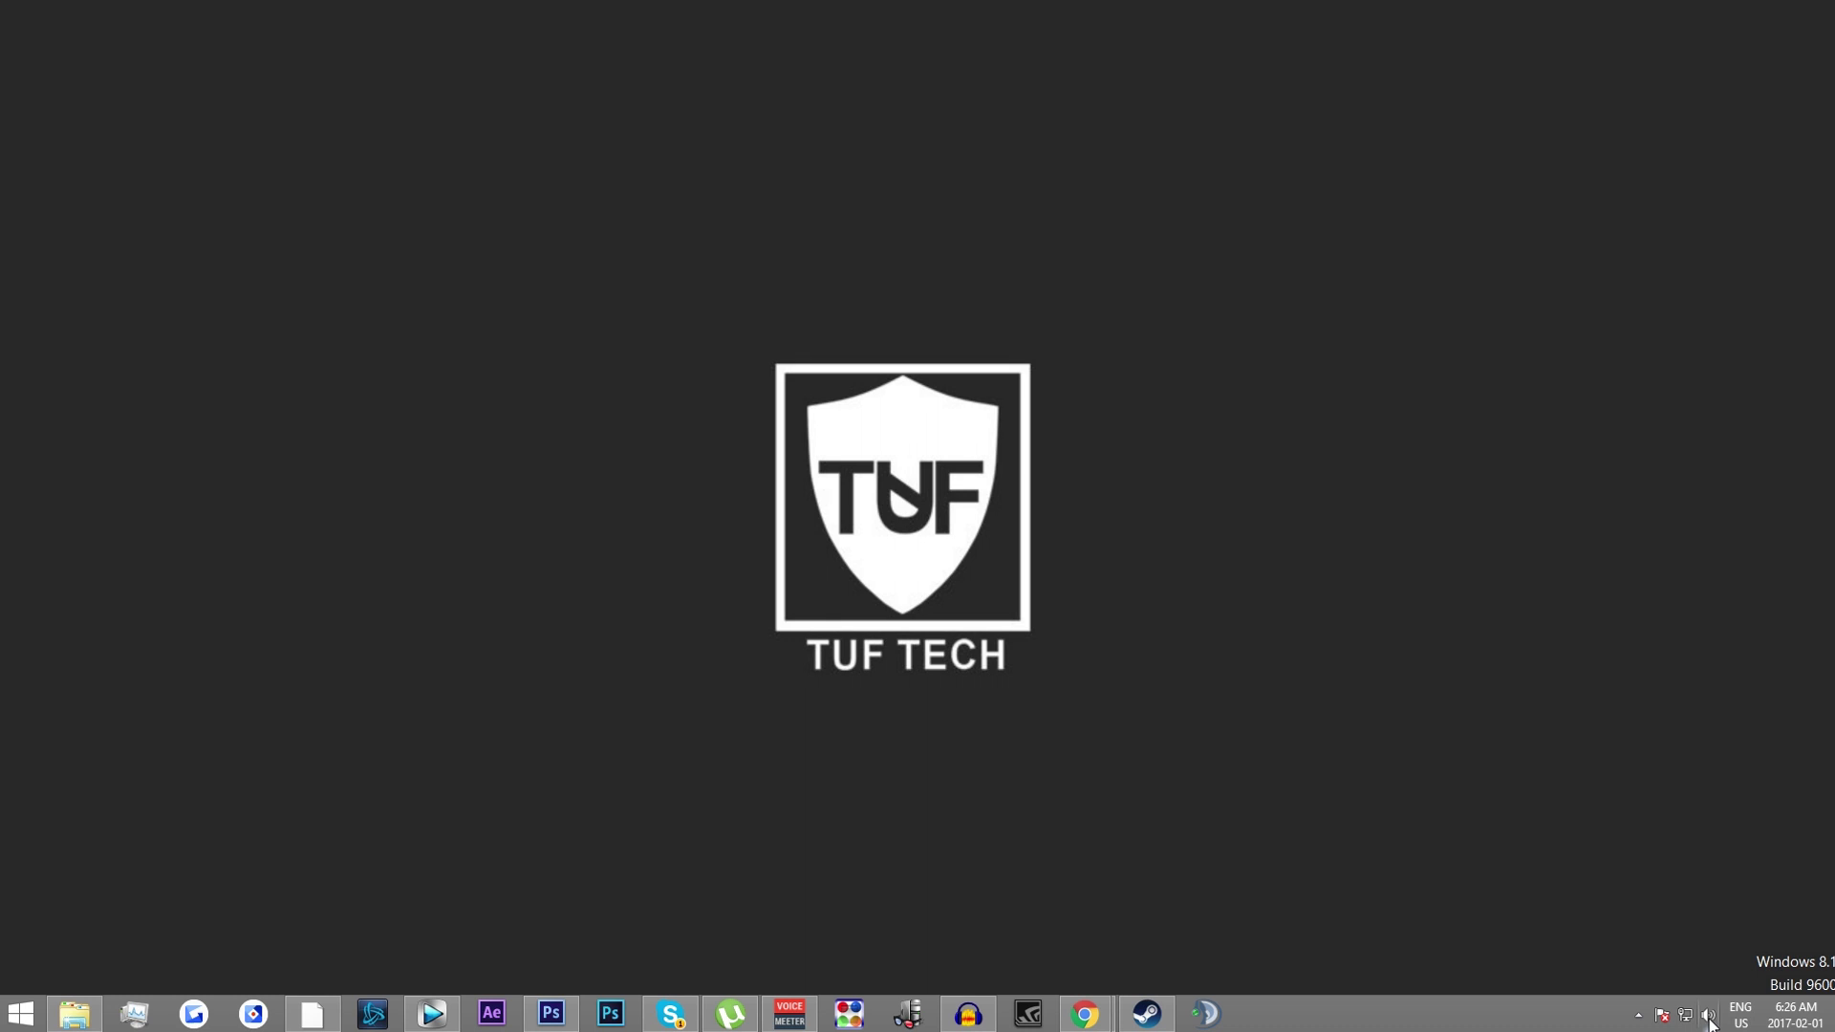
Bring up the Windows sound menu from the speaker tray icon
right_click(1709, 1017)
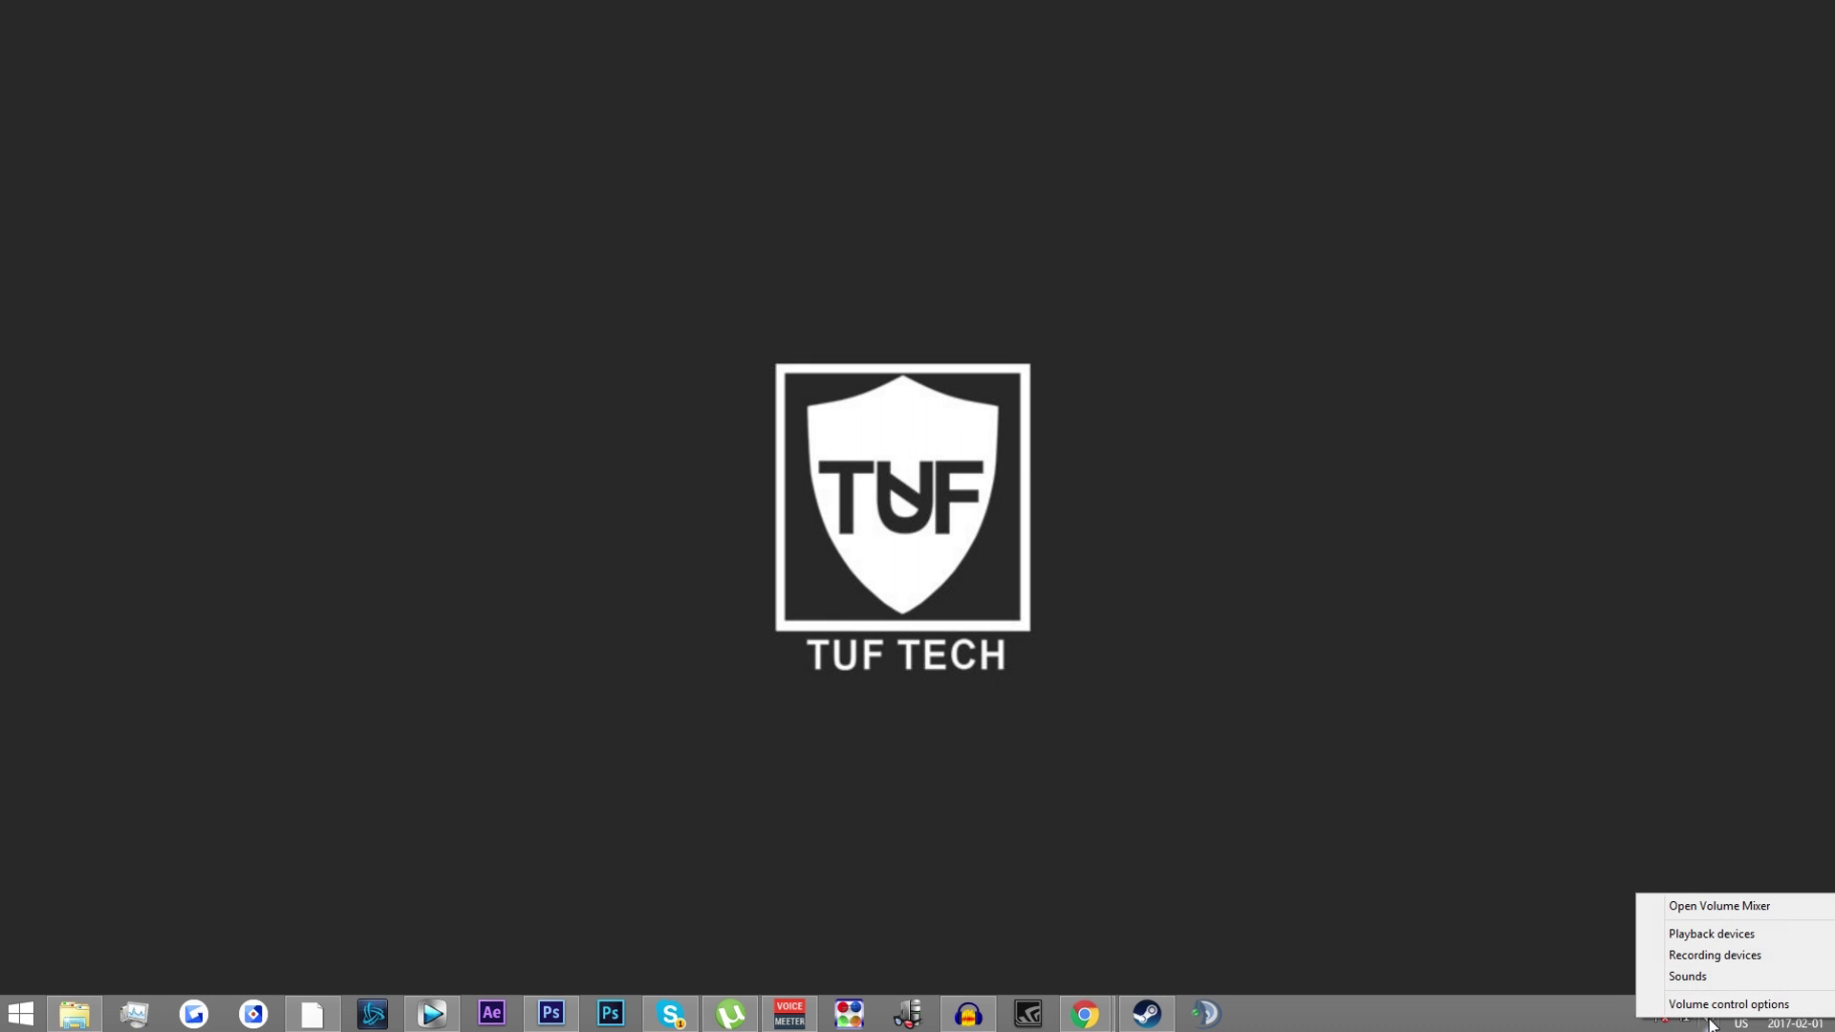
Open the Recording devices list and inspect the VoiceMeeter Output device's actions
left_click(1695, 955)
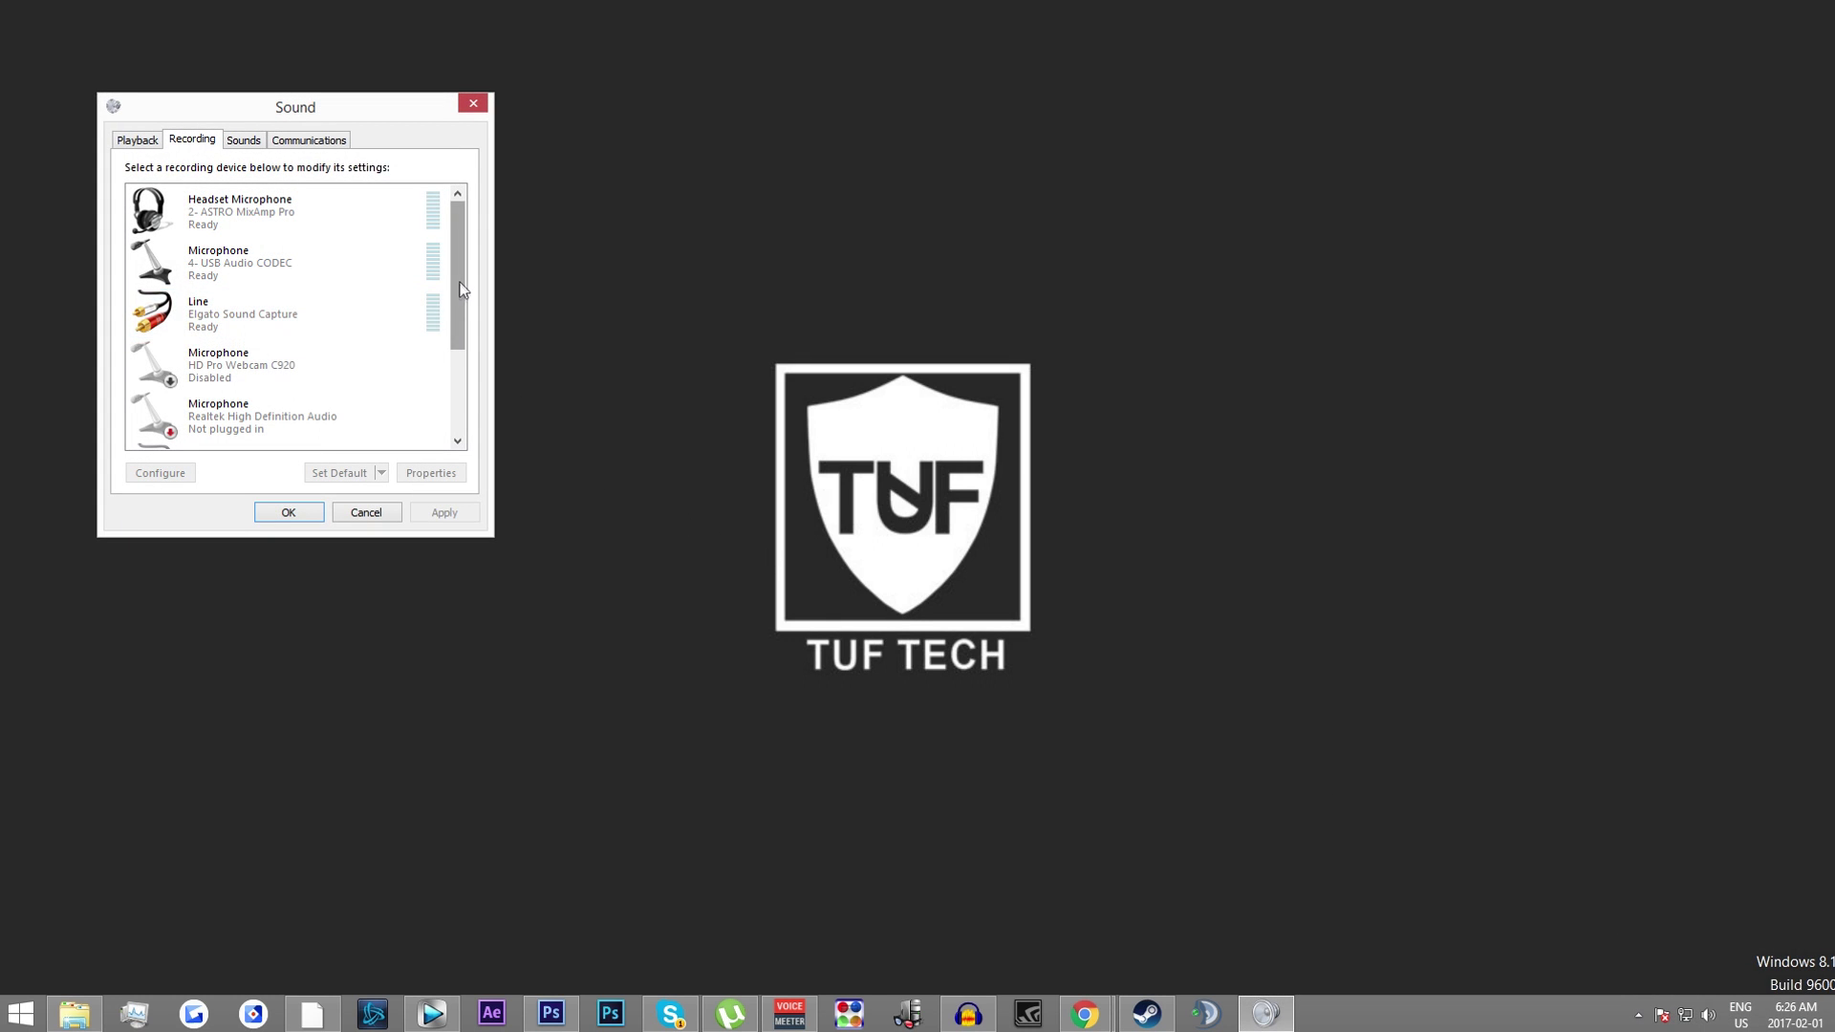
left_click_drag(460, 252, 462, 339)
left_click(306, 411)
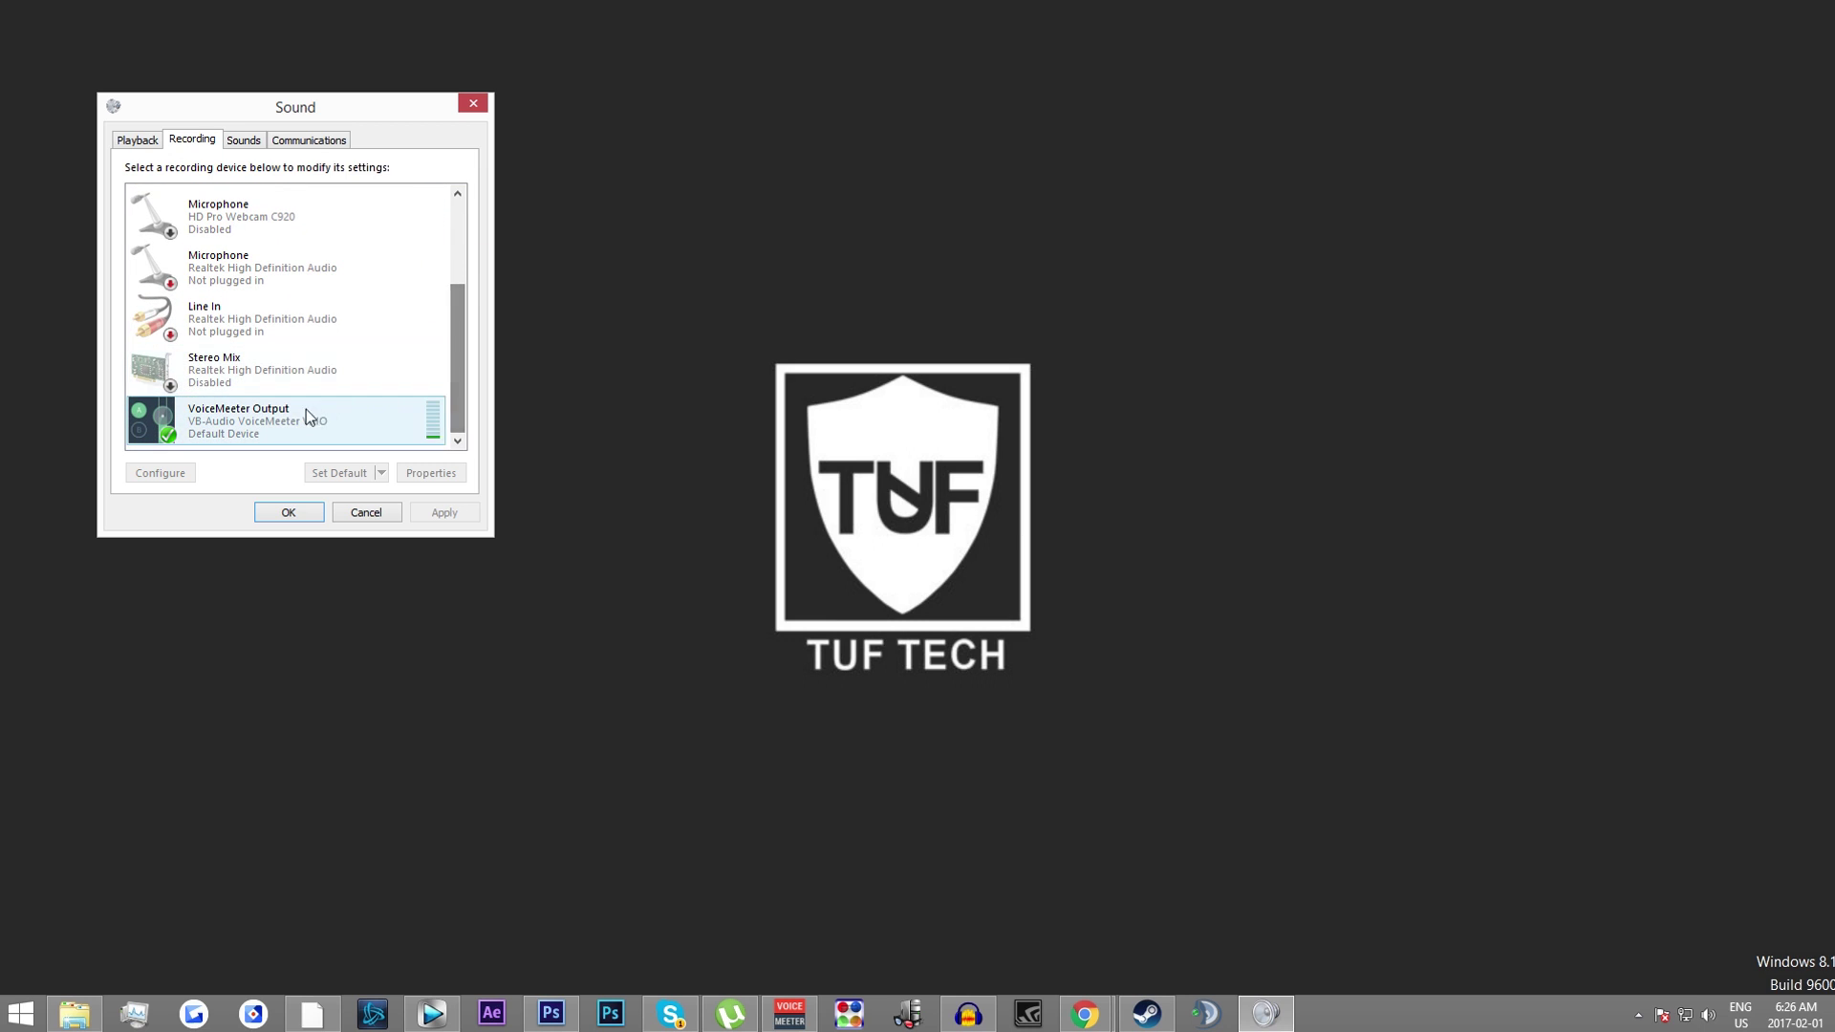
left_click(235, 422)
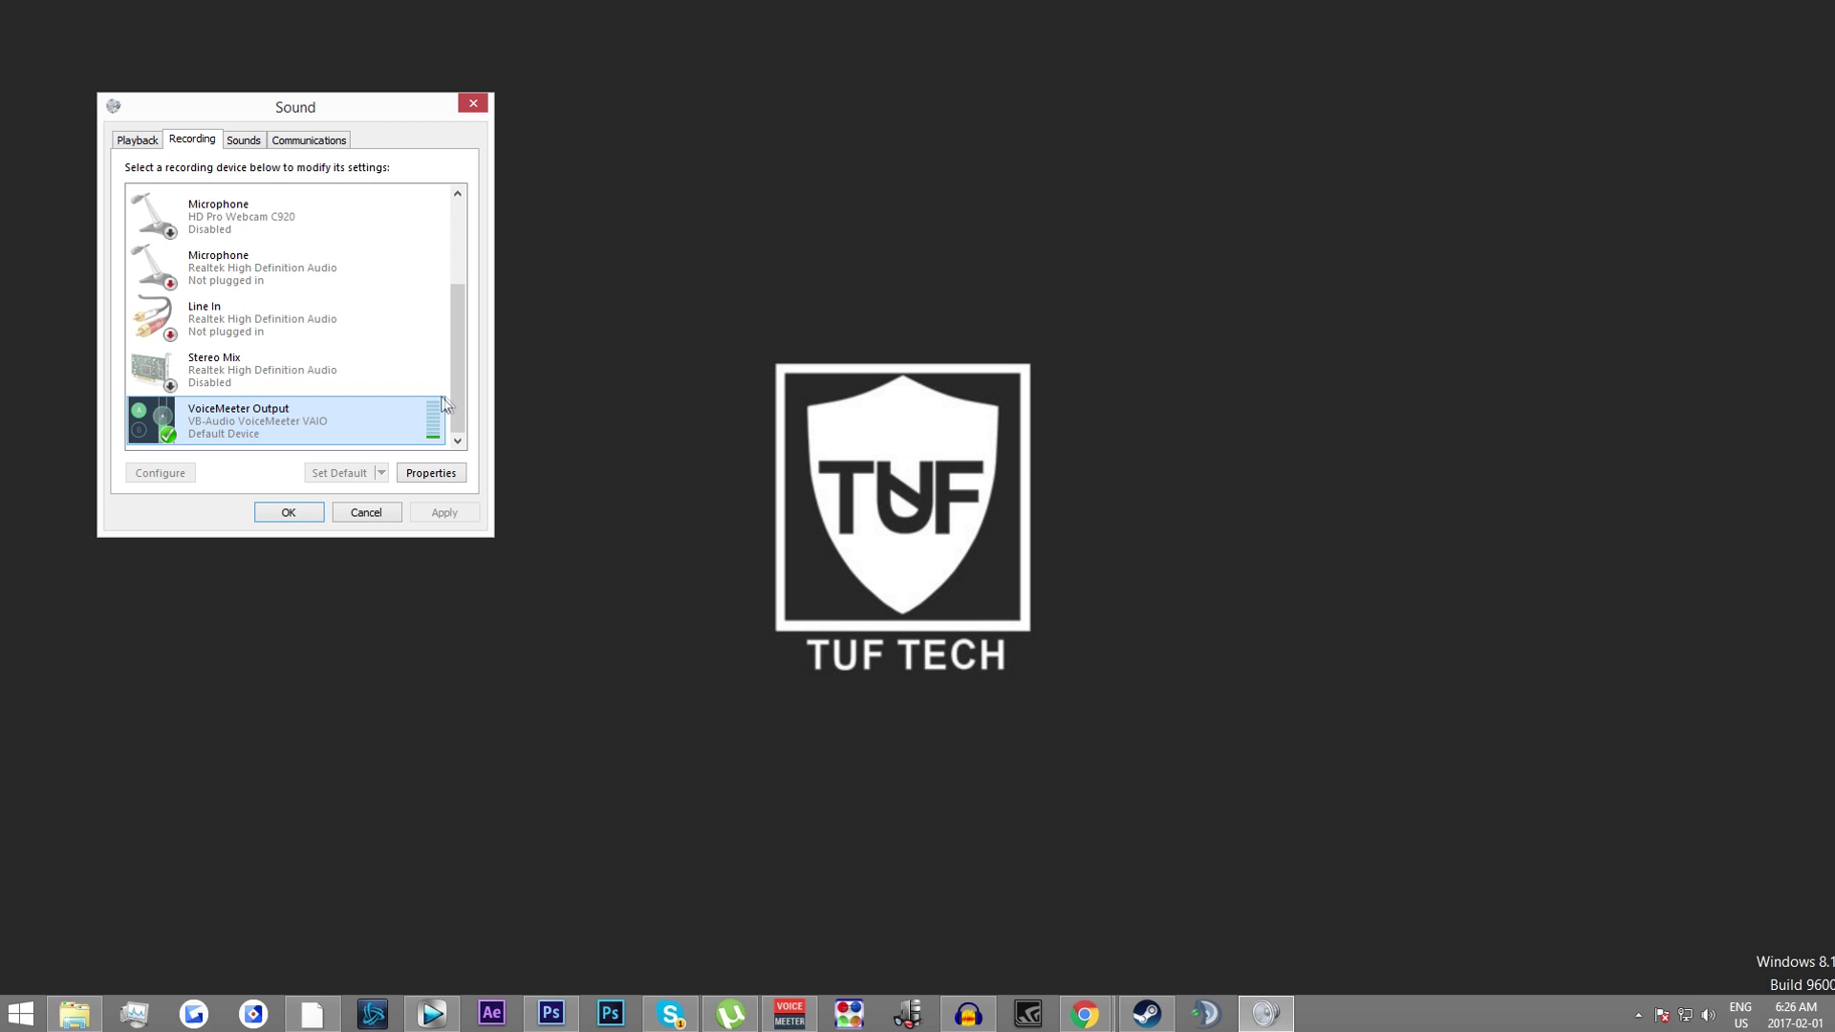
right_click(350, 428)
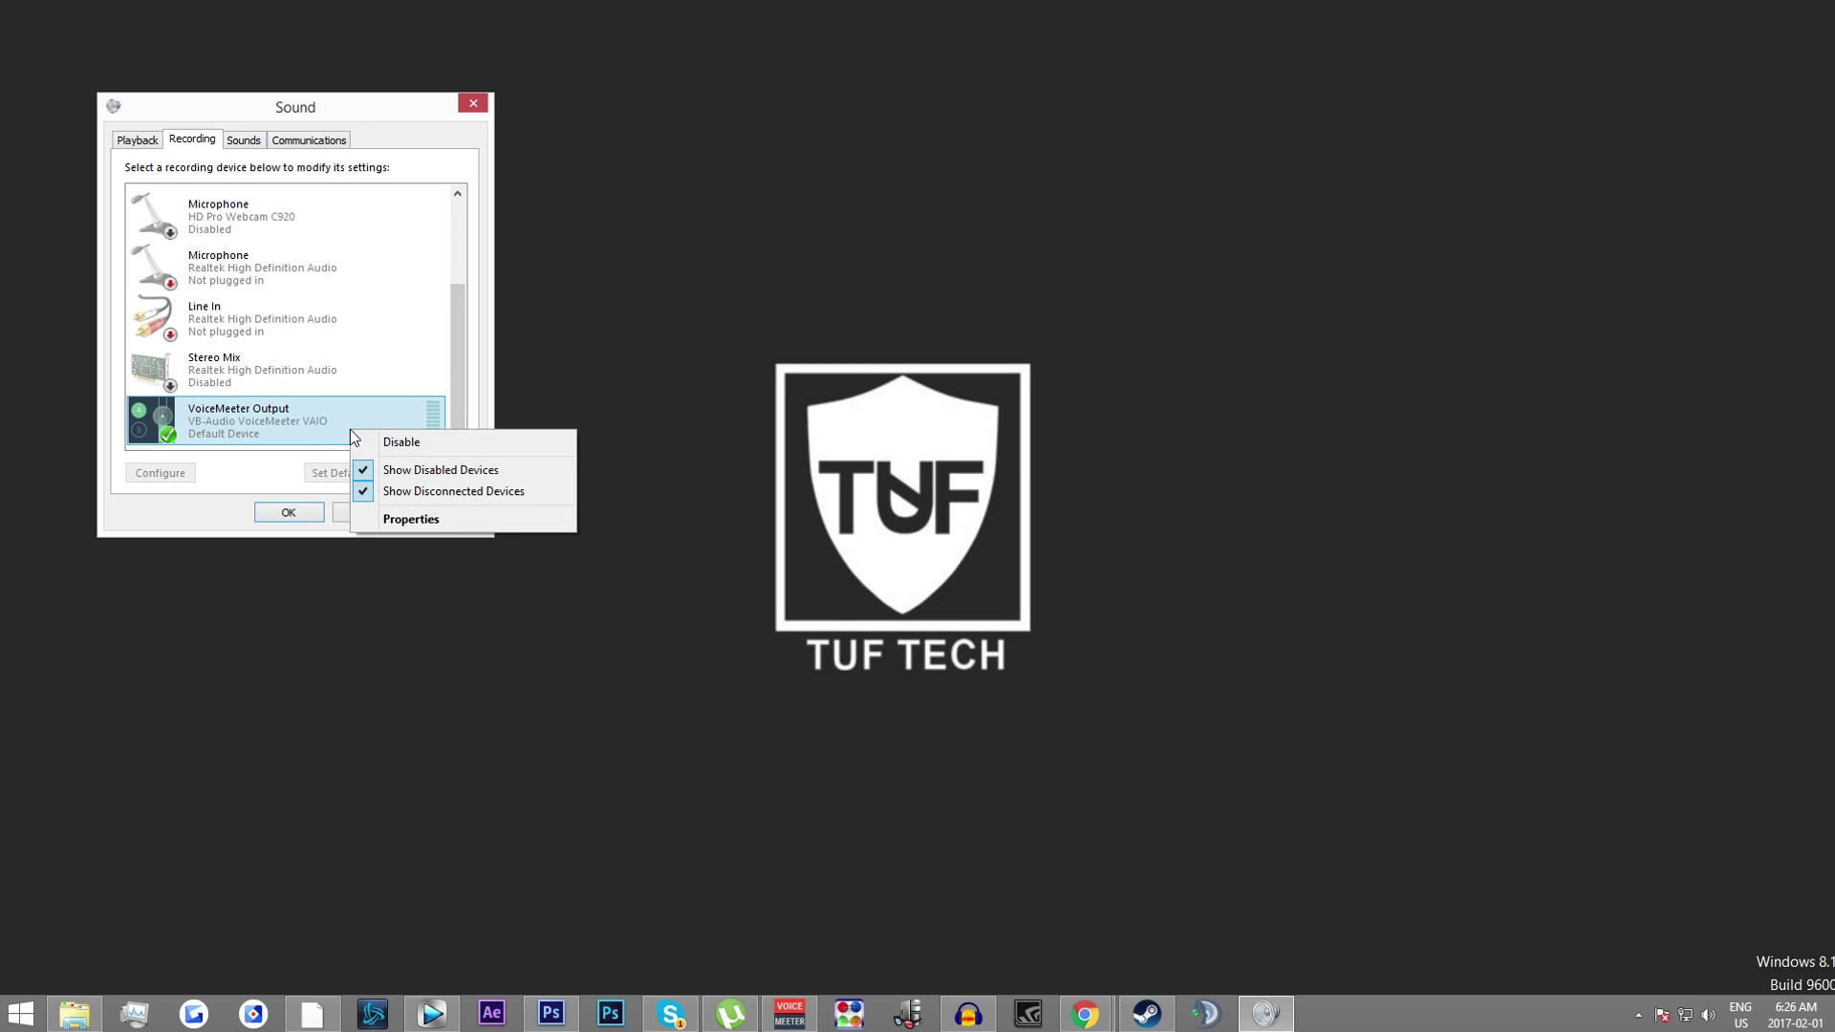
left_click(271, 491)
Compare the USB Audio CODEC microphone and VoiceMeeter Output entries, leaving the microphone selected
left_click_drag(468, 382, 458, 296)
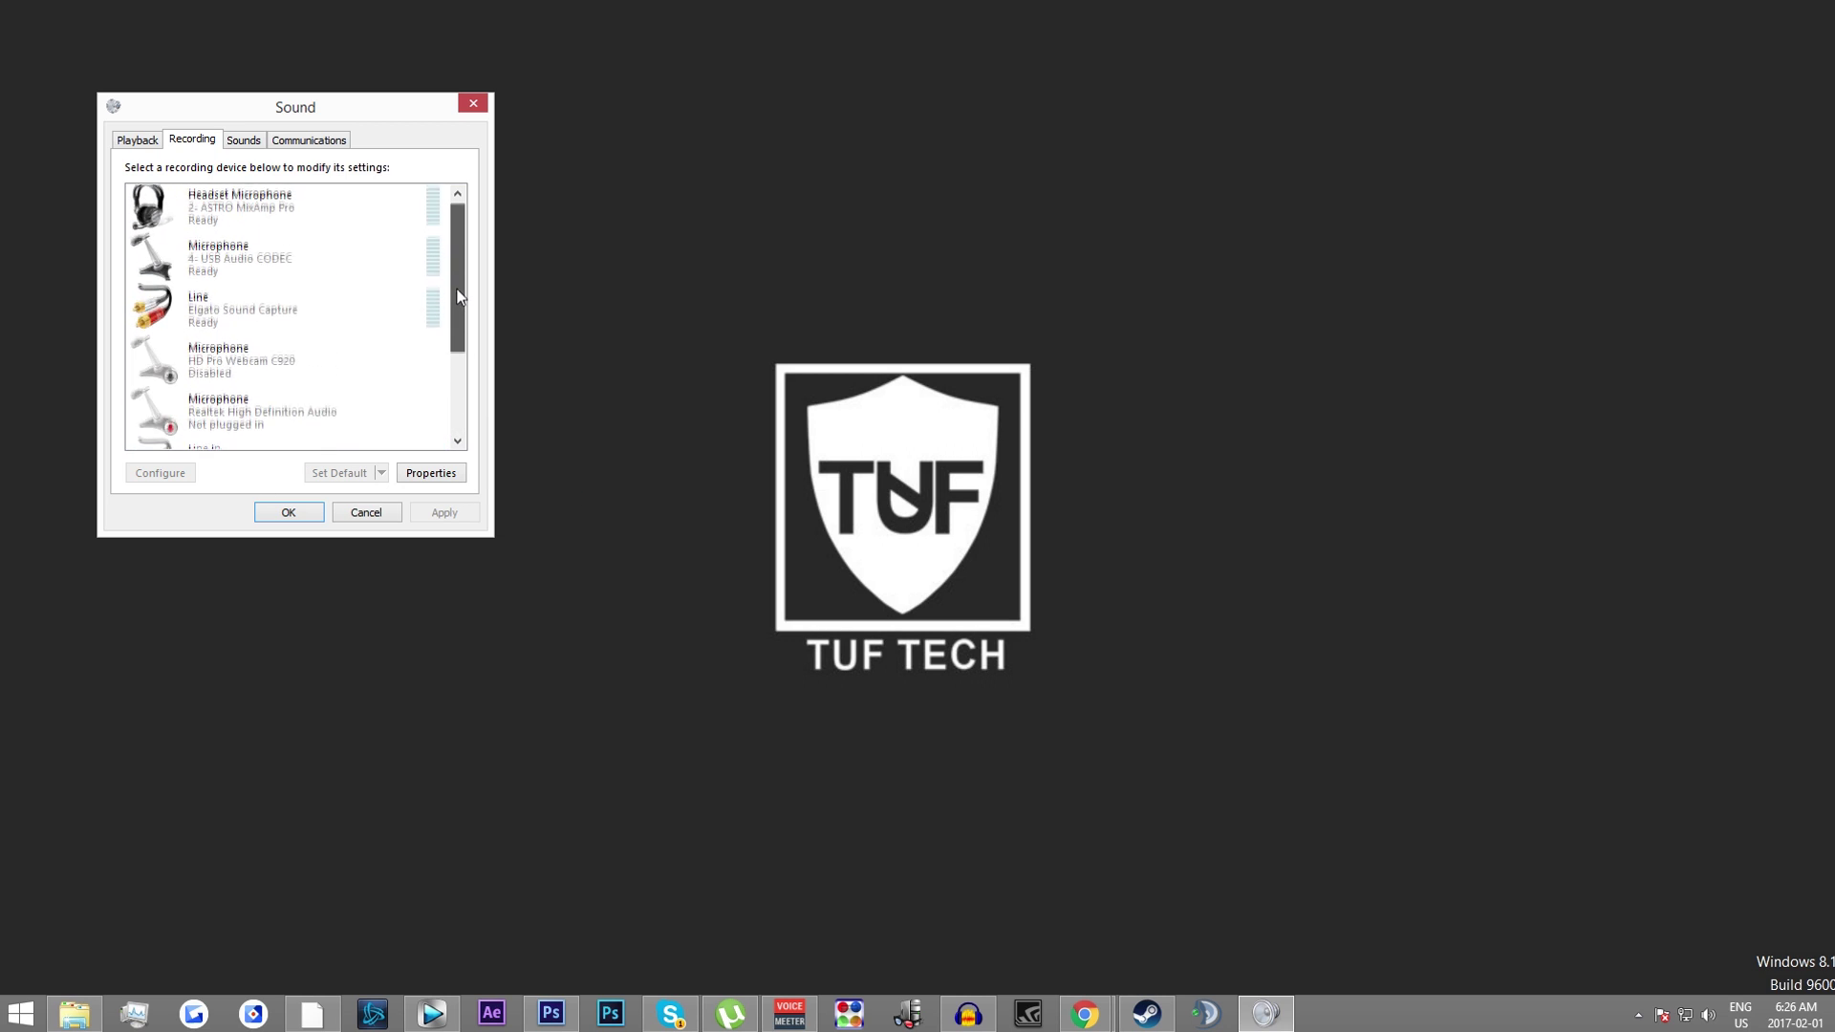
left_click(271, 272)
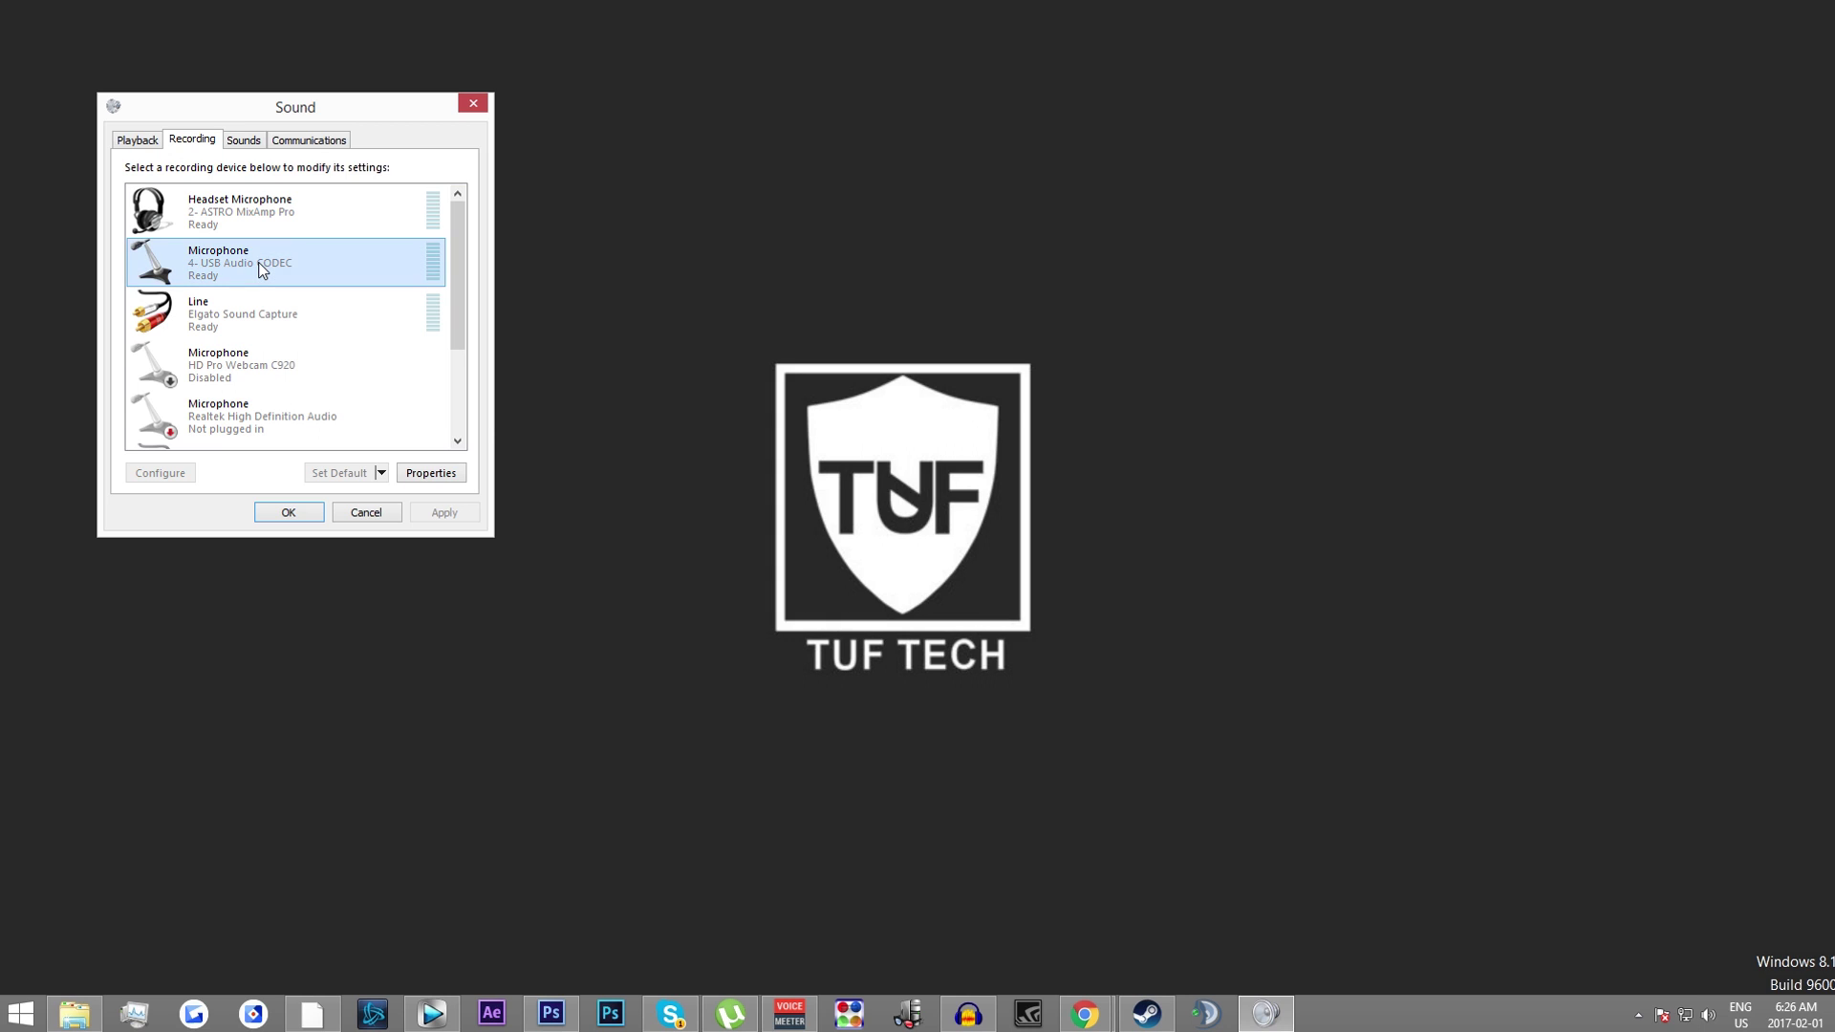
right_click(271, 272)
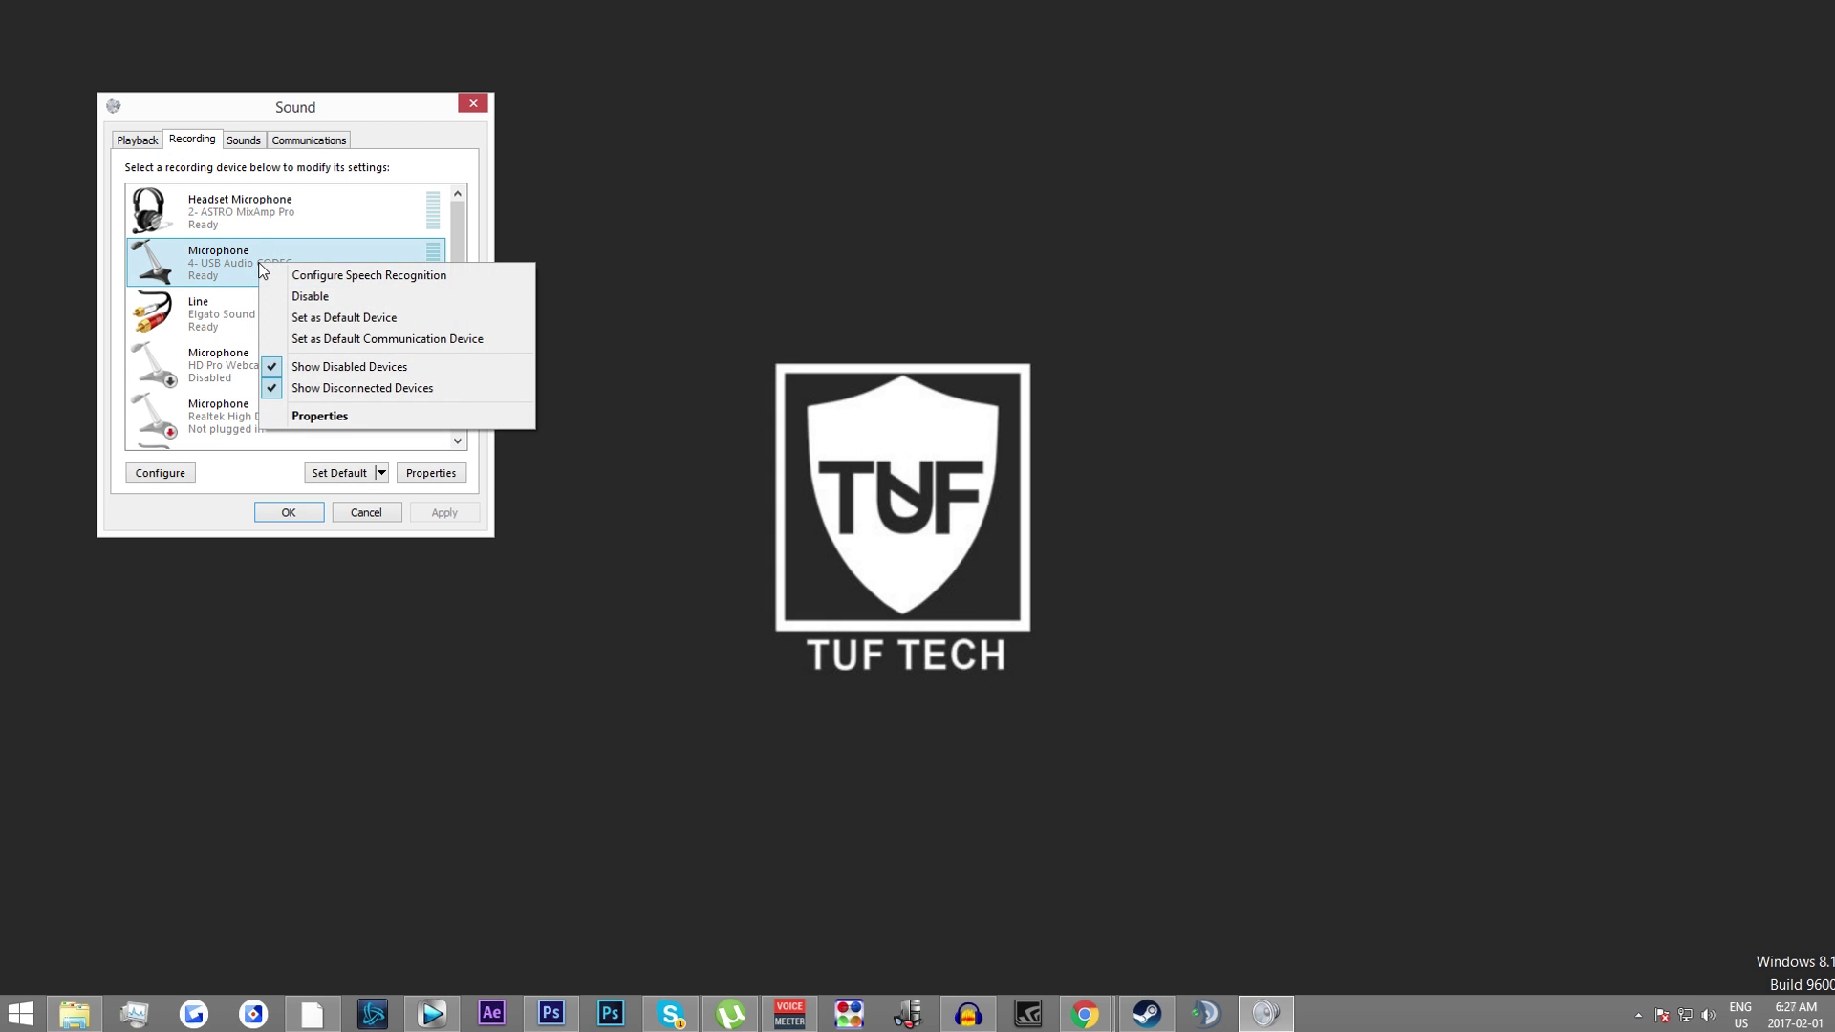
left_click(462, 230)
scroll(463, 230, "down", 3)
left_click(314, 409)
right_click(307, 411)
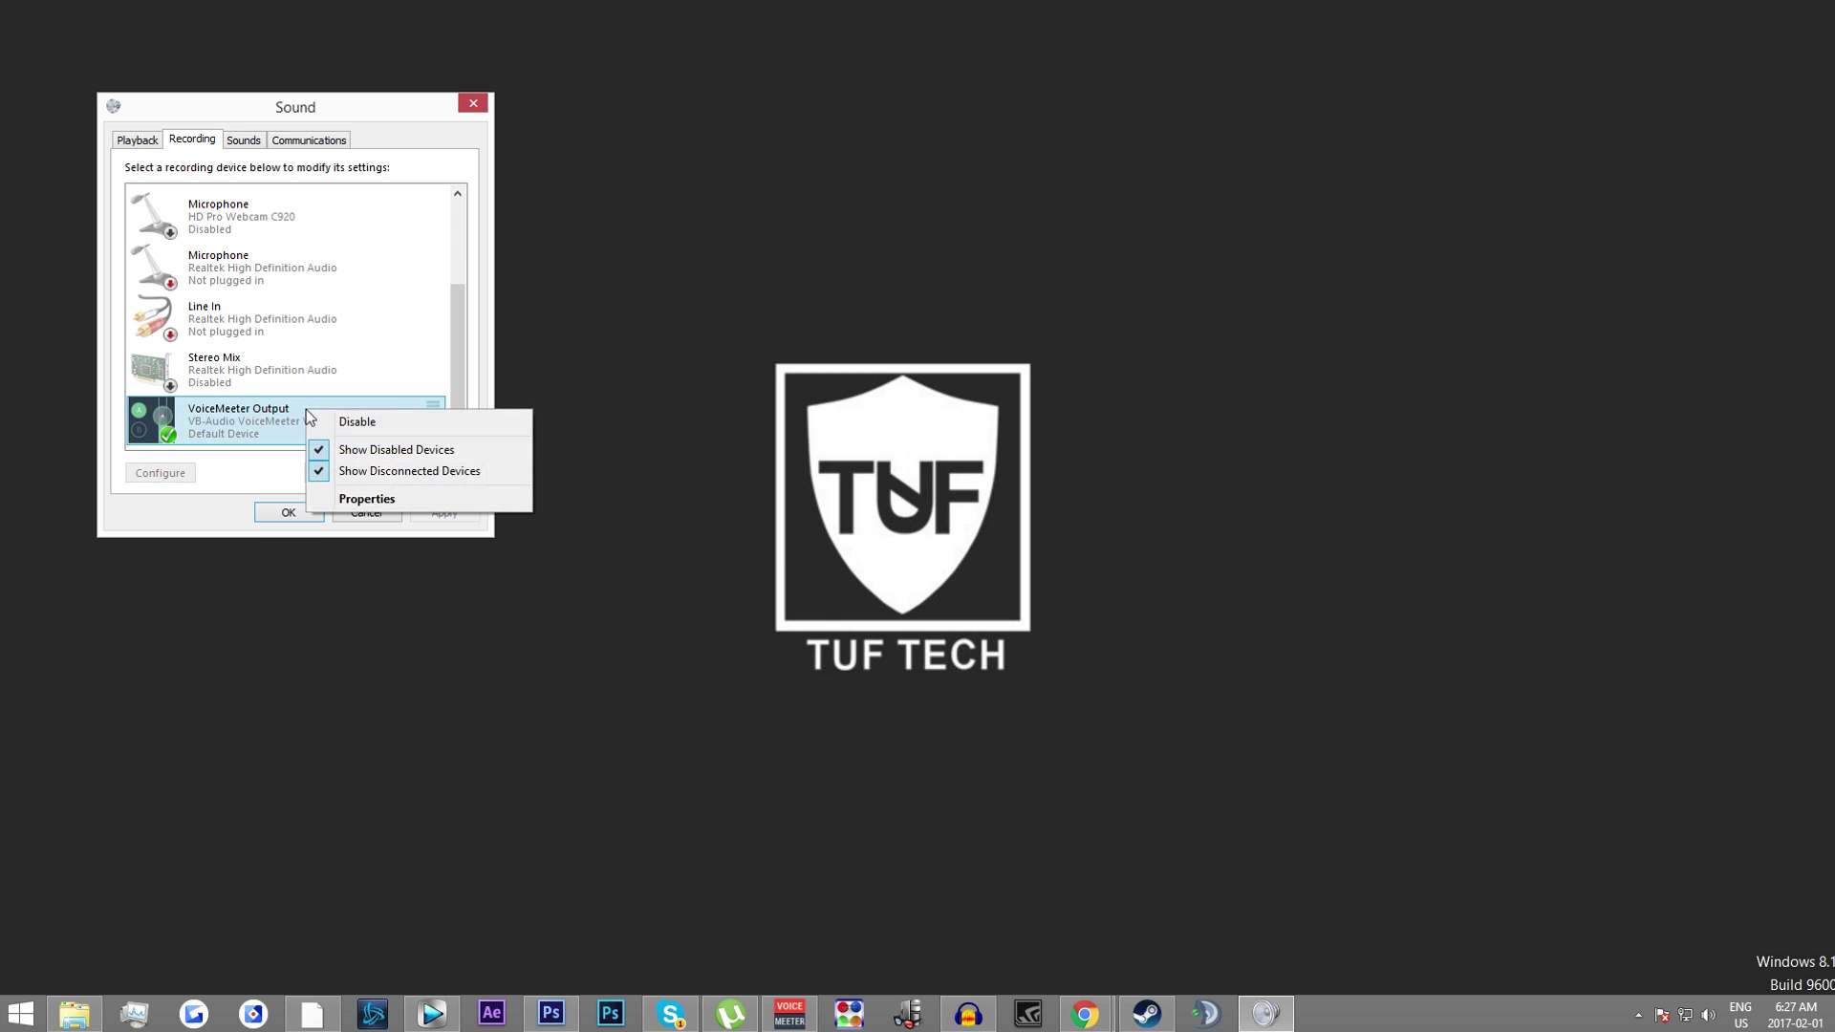
left_click(266, 486)
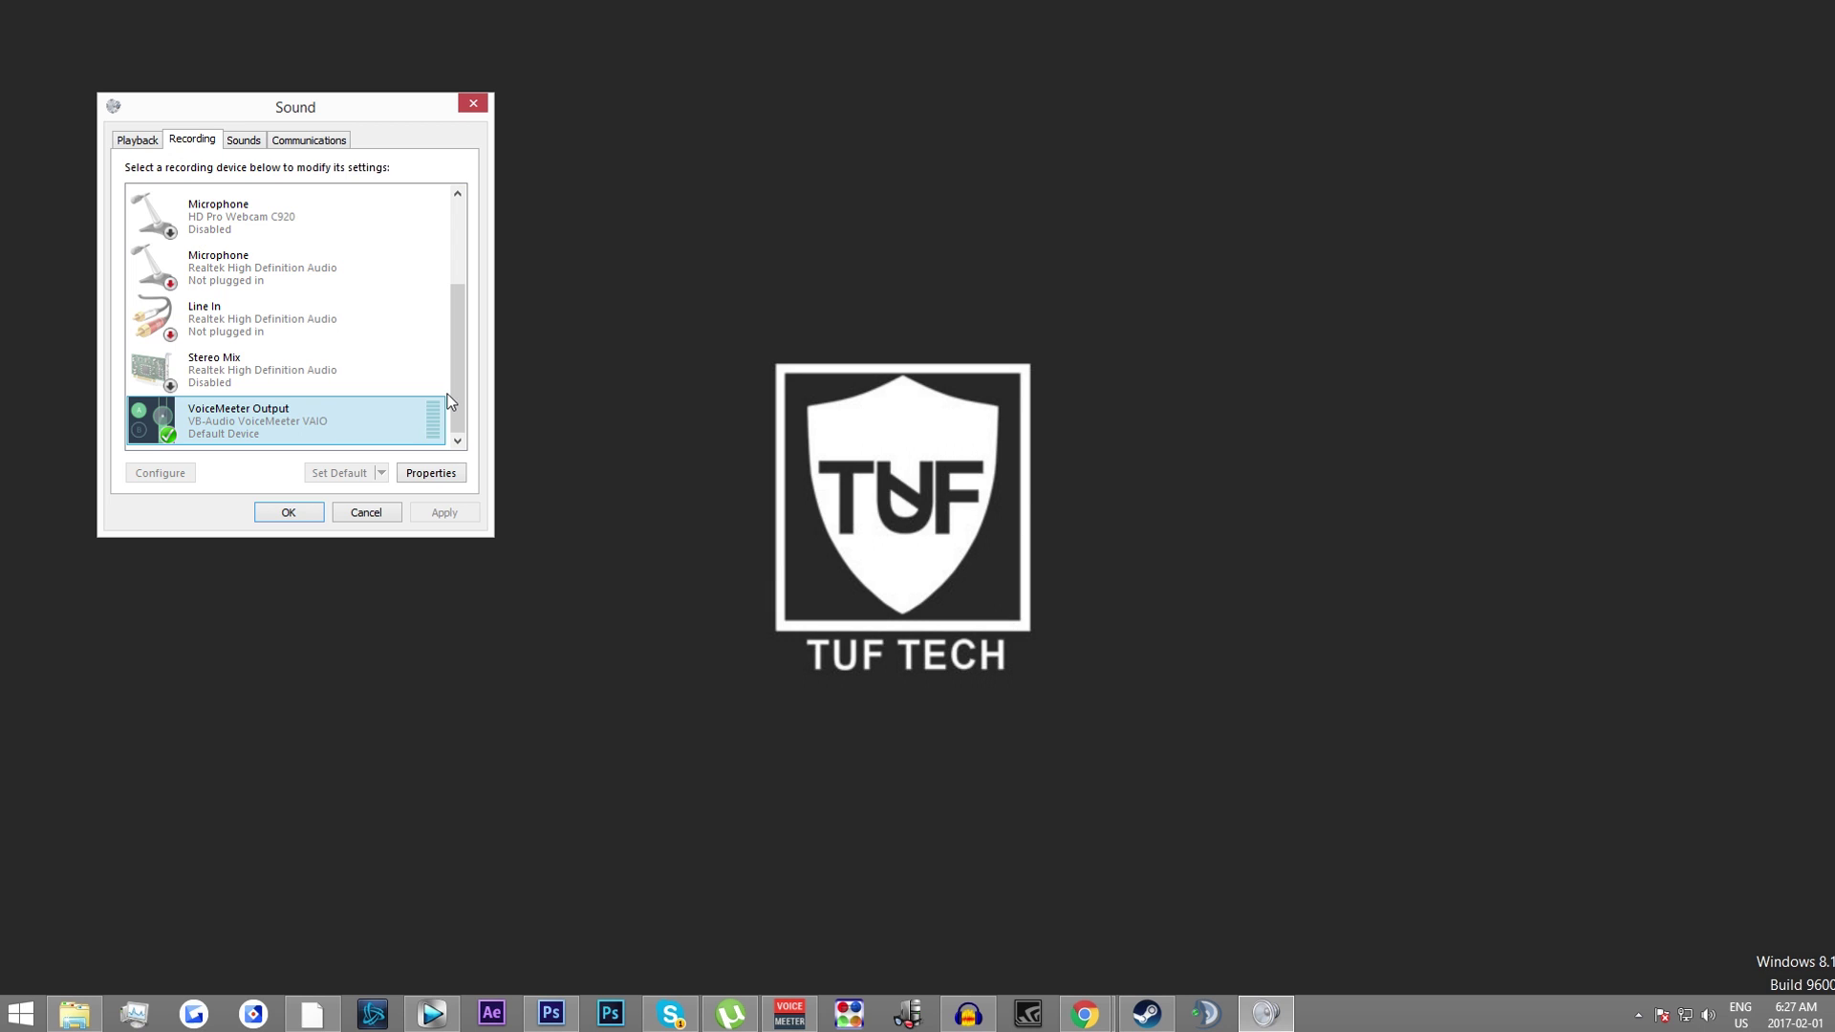
left_click_drag(457, 394, 456, 287)
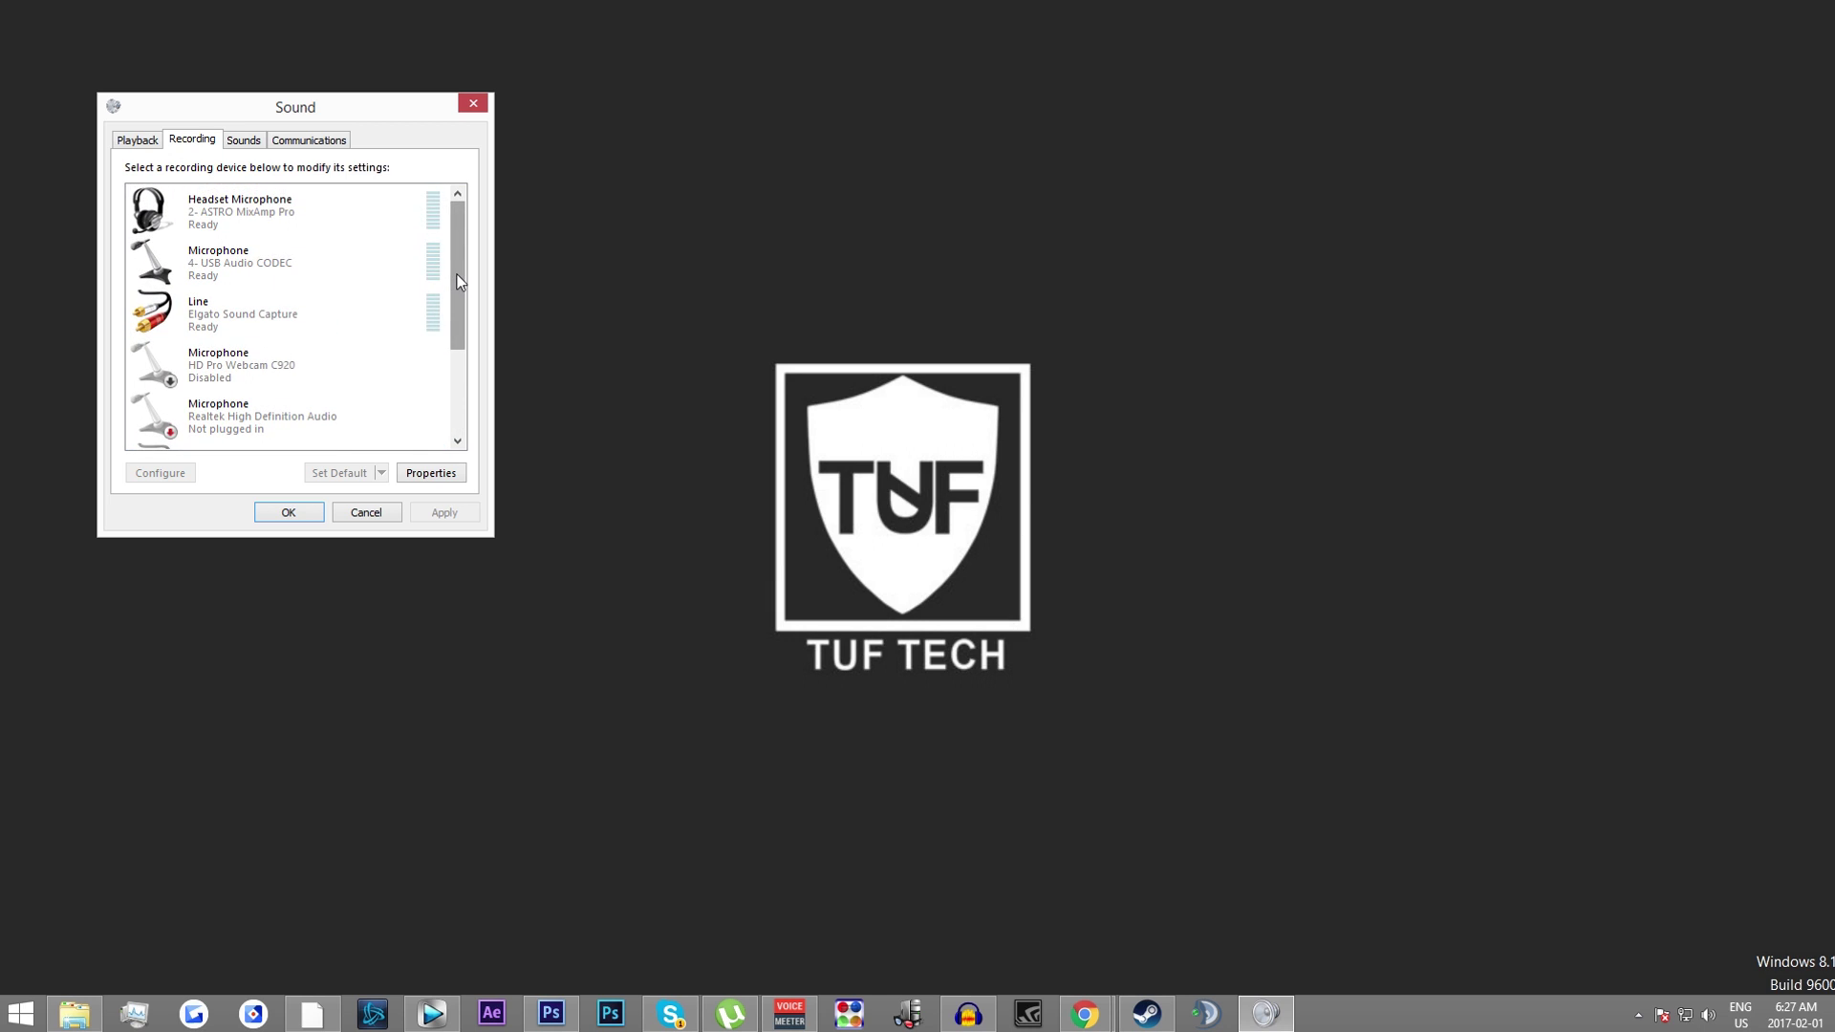
left_click(330, 266)
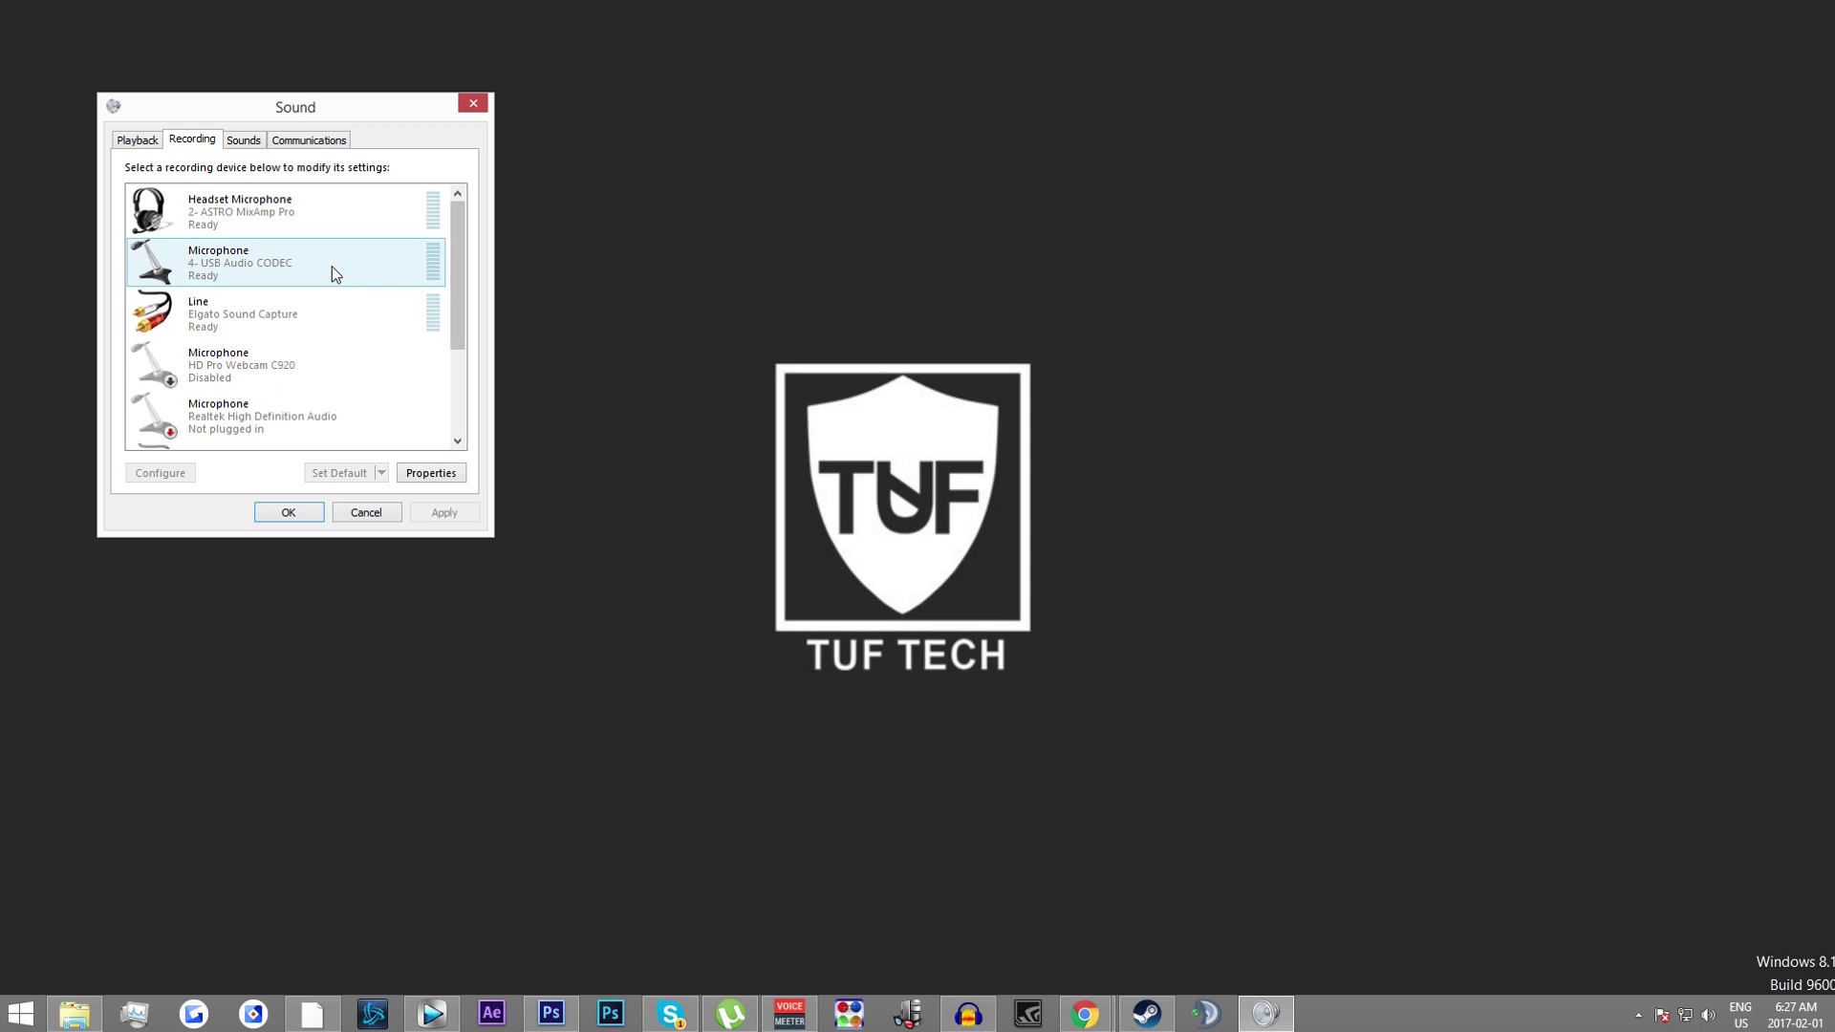
Open the USB Audio CODEC microphone's Properties on the Levels page, showing level 70
right_click(253, 258)
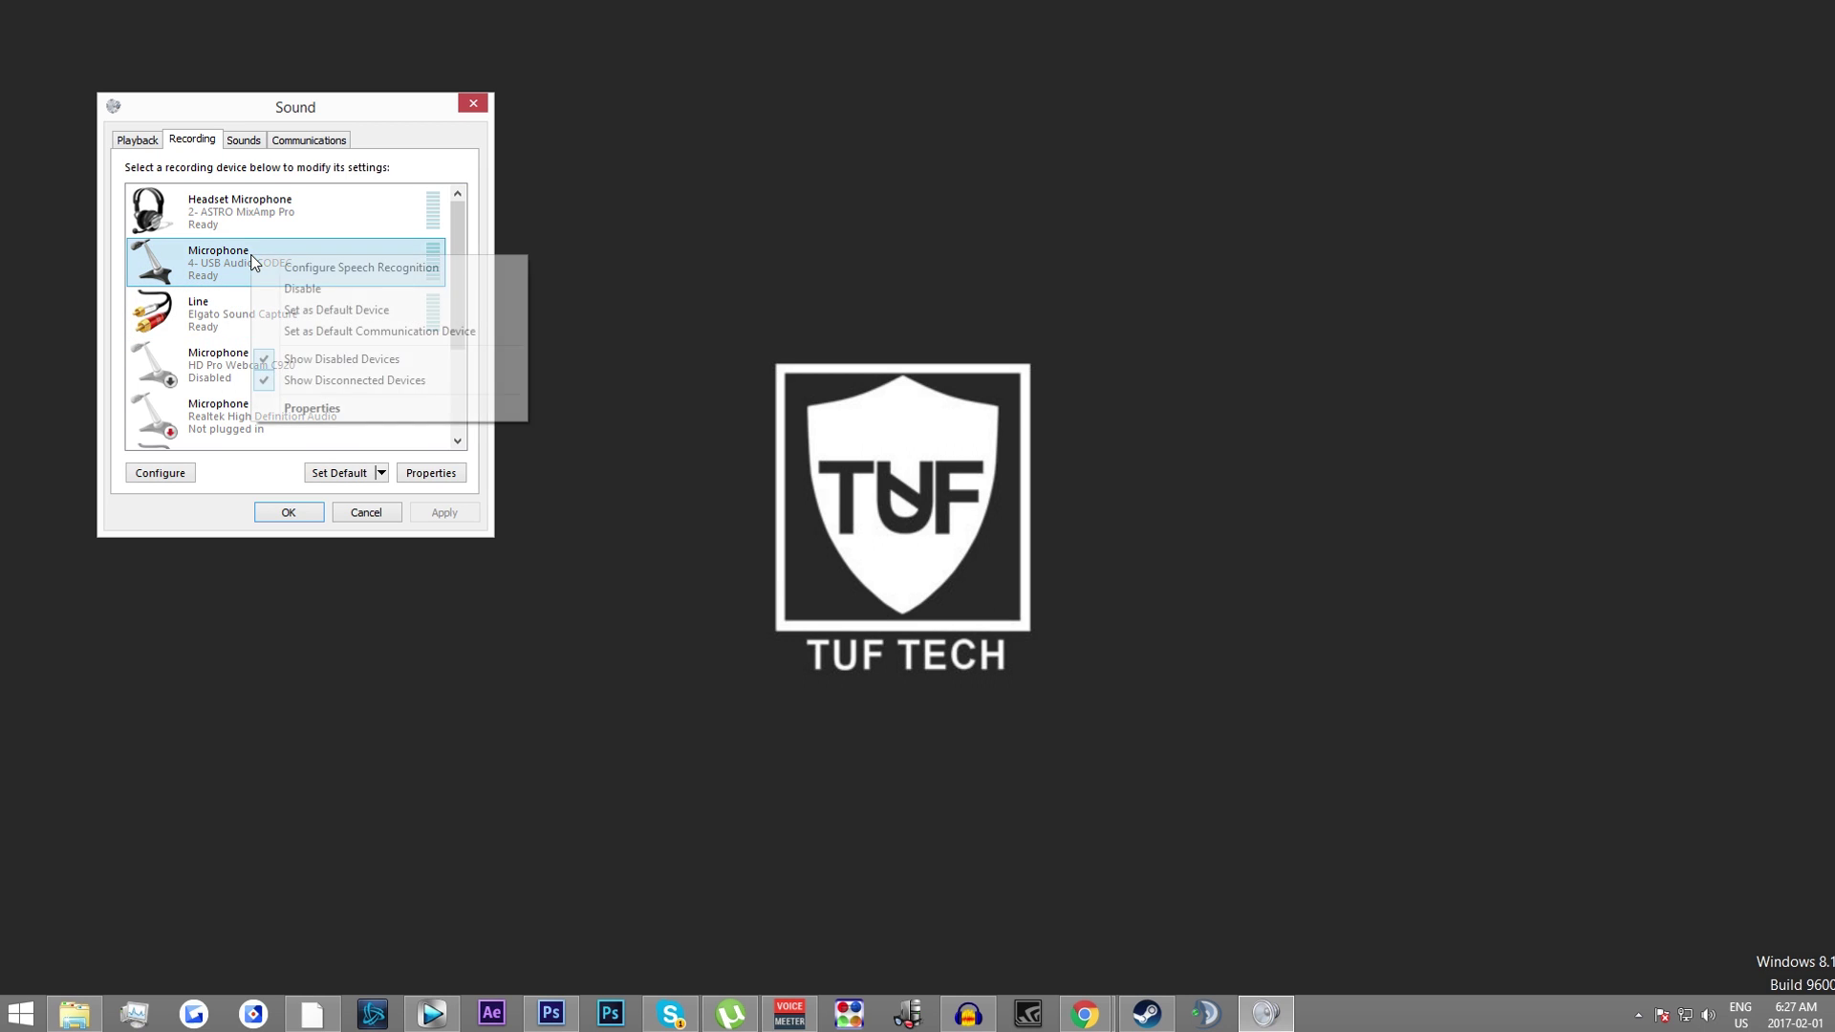
left_click(323, 406)
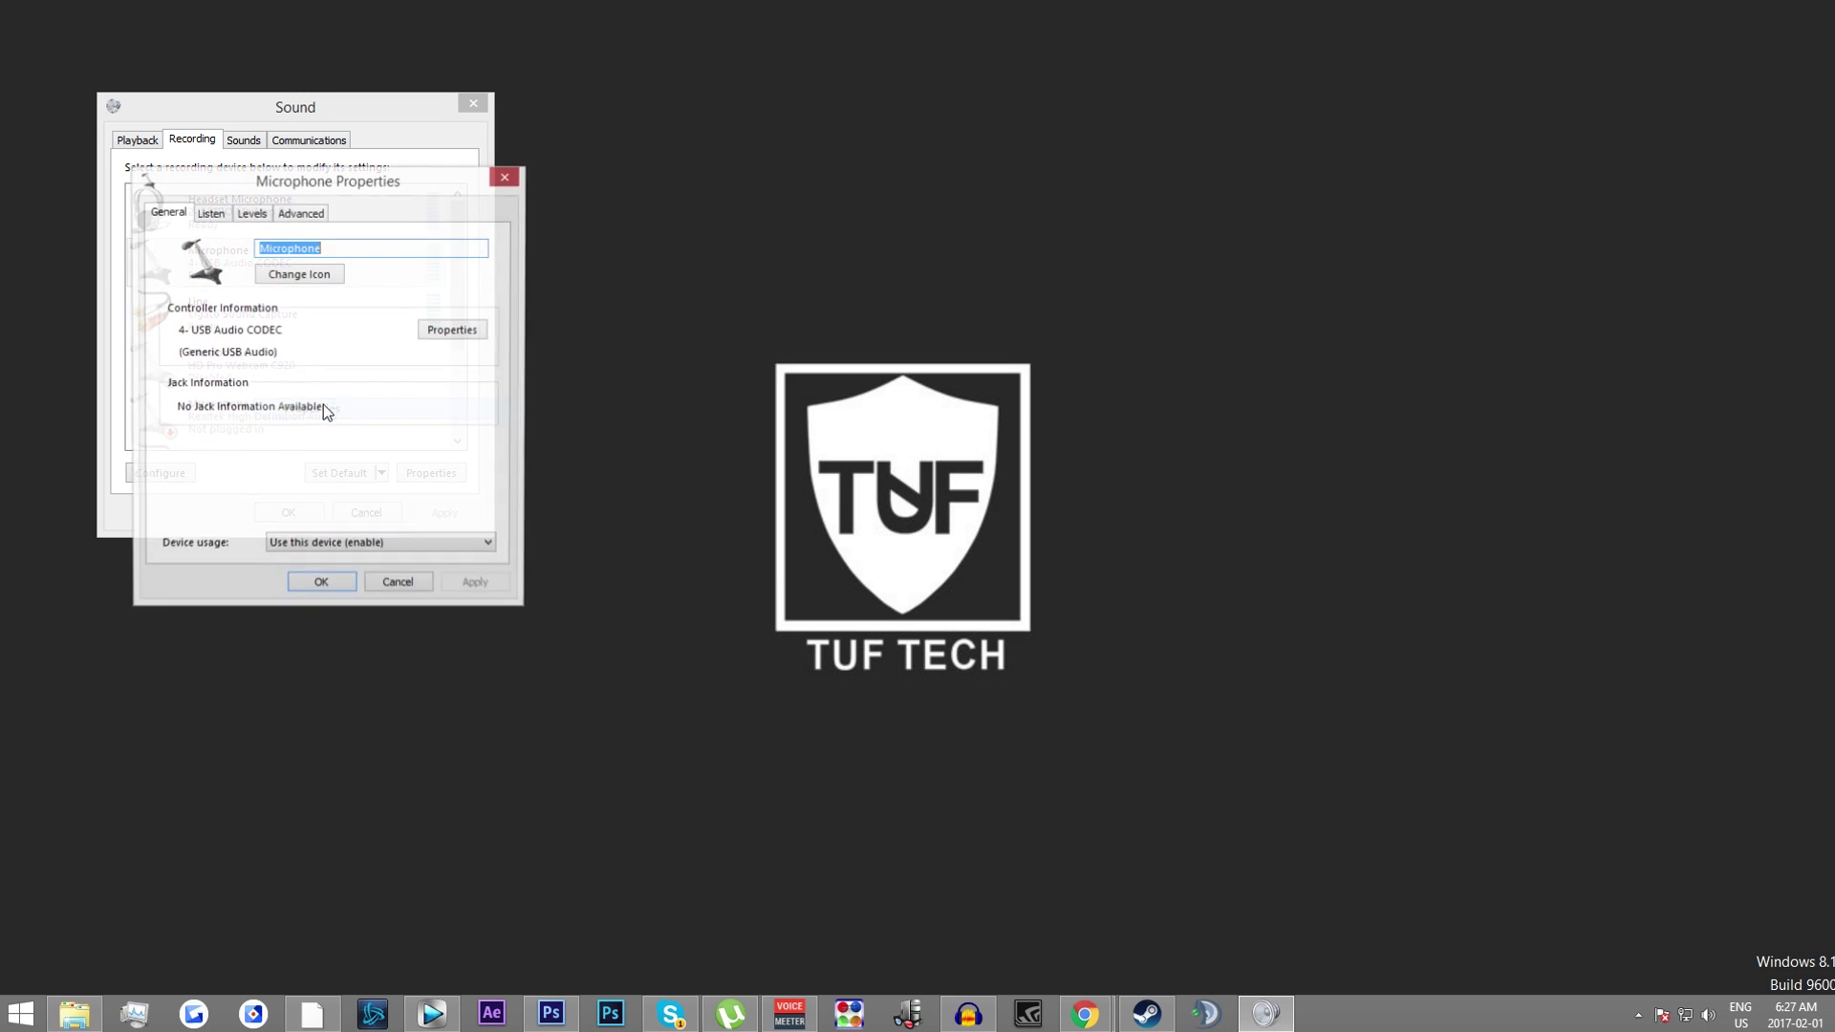
left_click(252, 213)
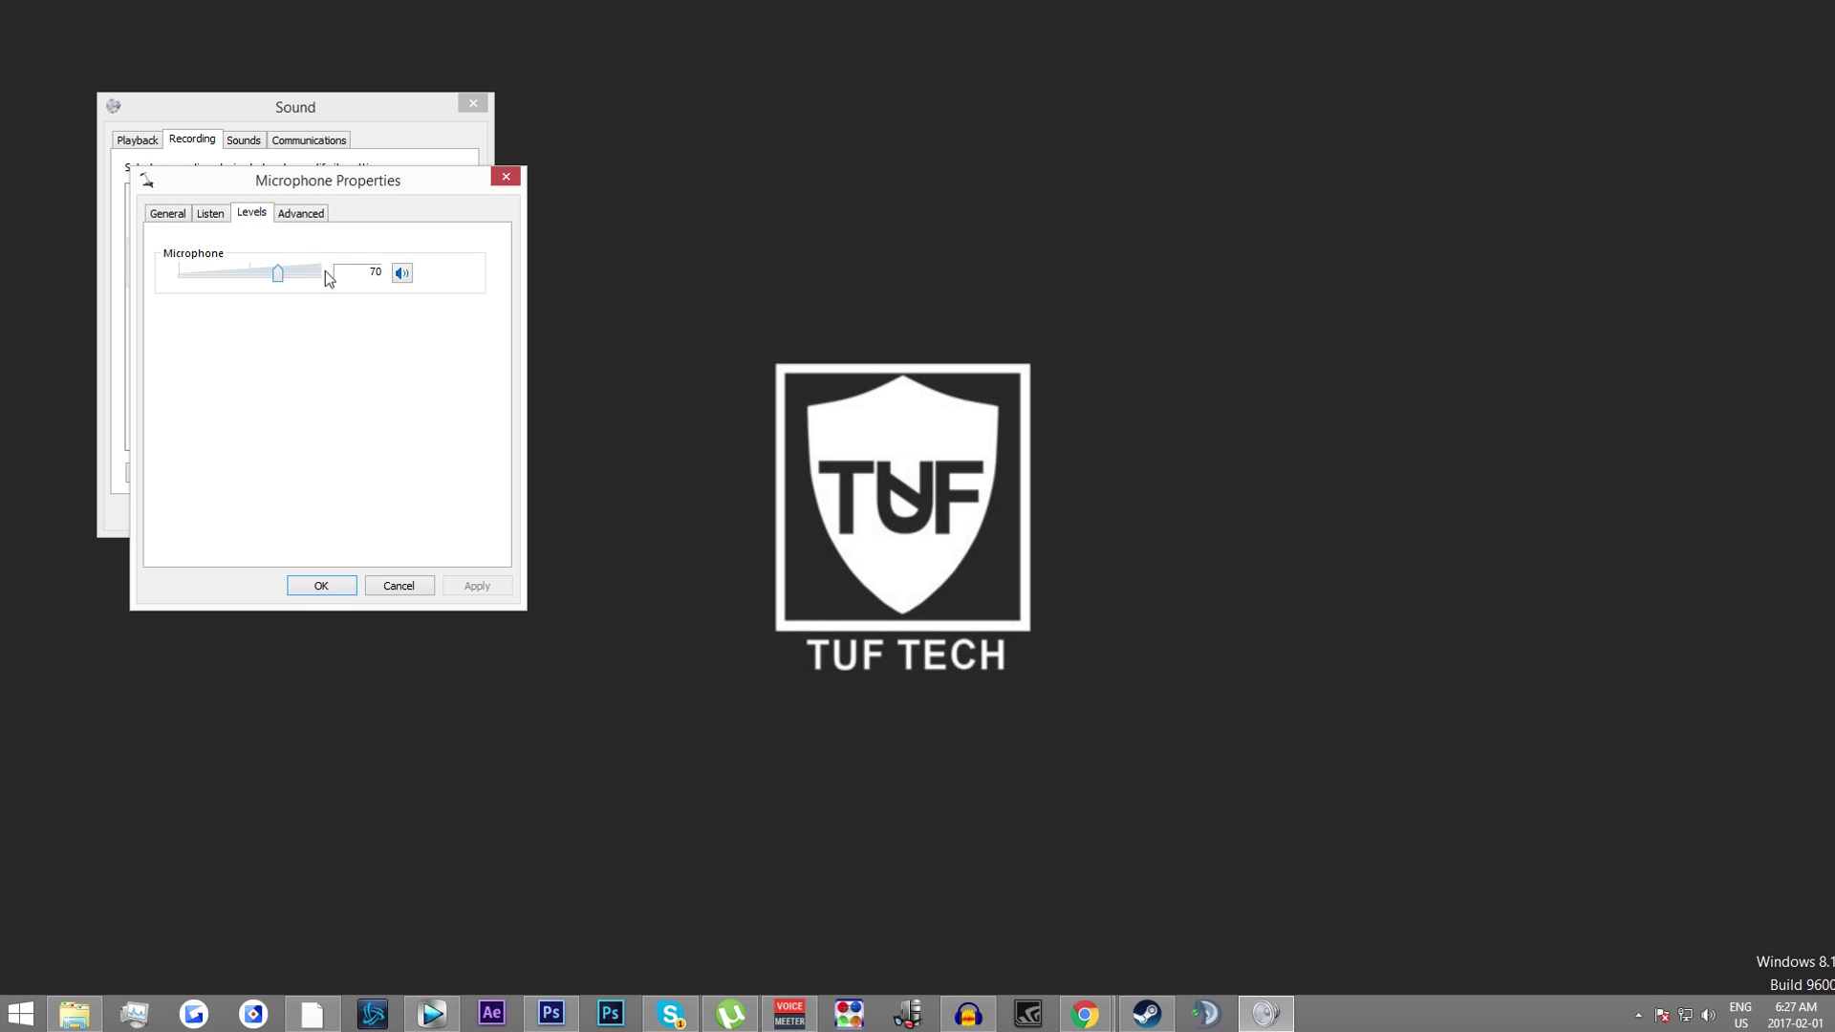